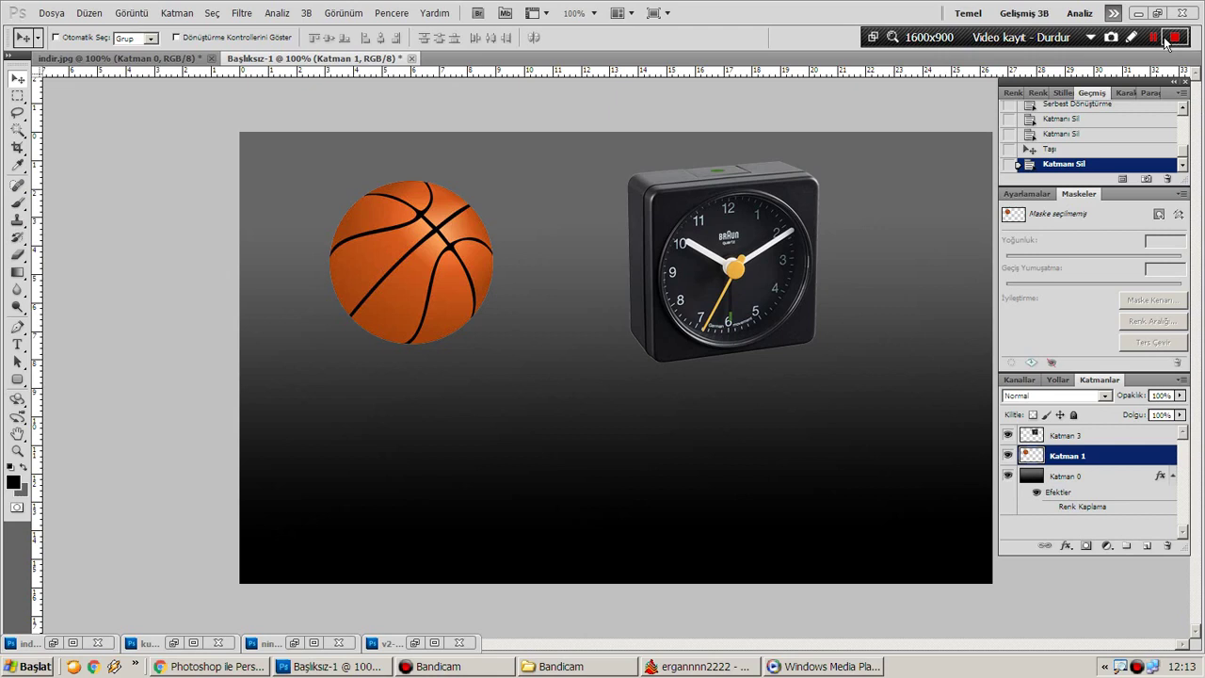
# Alt-drag a duplicate of the basketball straight down so it sits beneath the original
pyautogui.click(1165, 40)
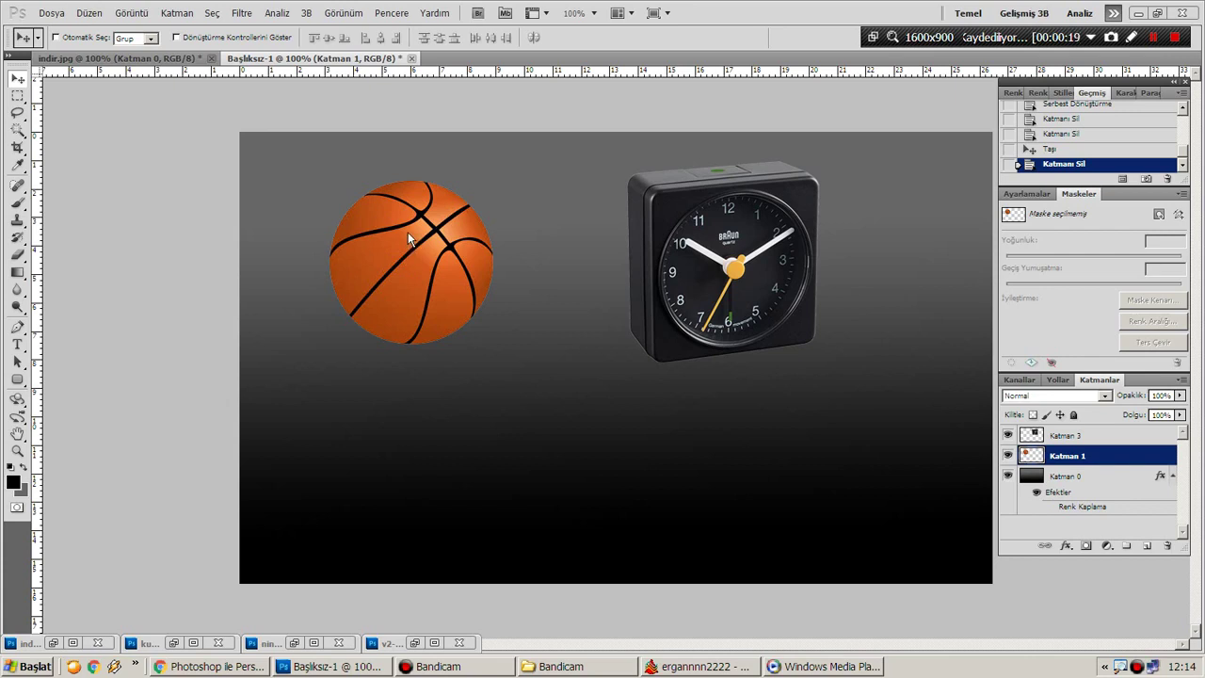
pyautogui.moveTo(408, 232); pyautogui.dragTo(410, 415)
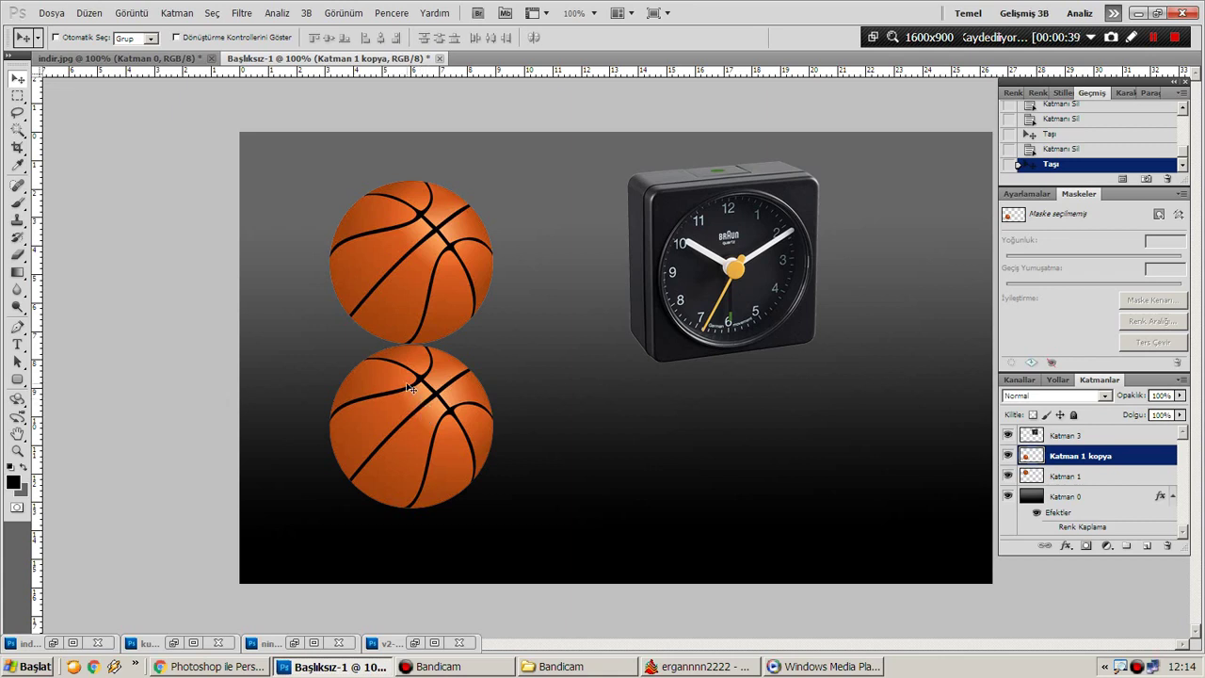
# Flip the lower basketball copy vertically (Dikey Çevir) and commit the transform
pyautogui.hotkey('ctrl', 't')
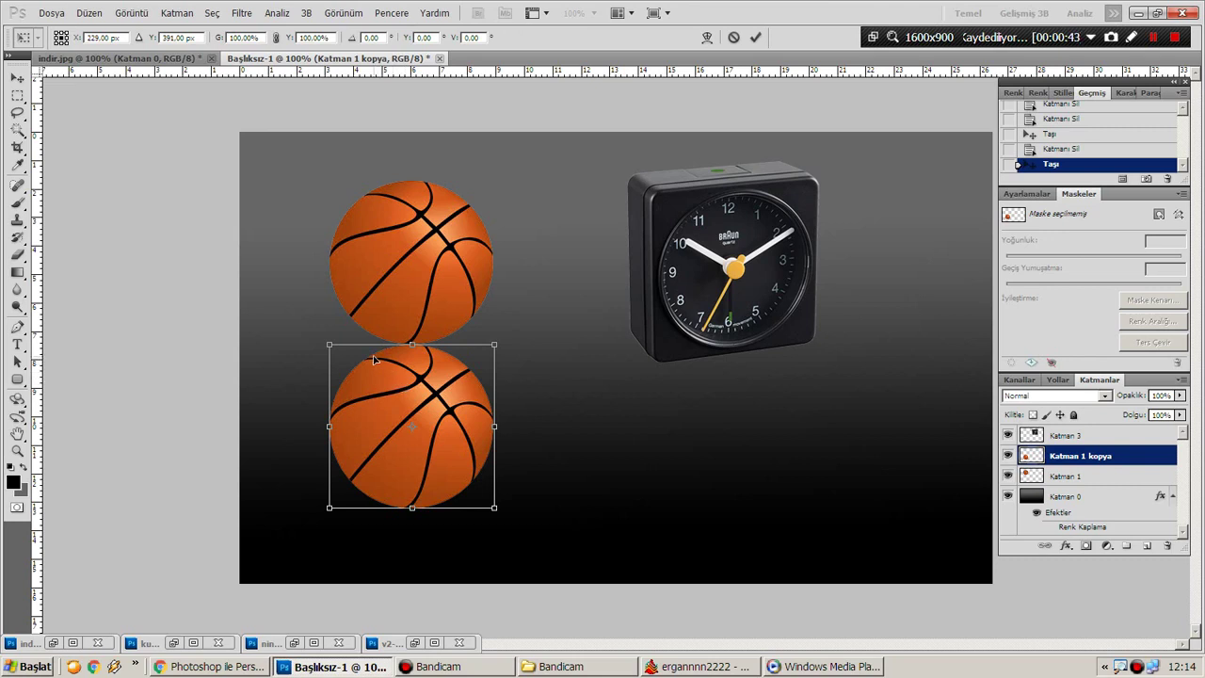
pyautogui.rightClick(374, 359)
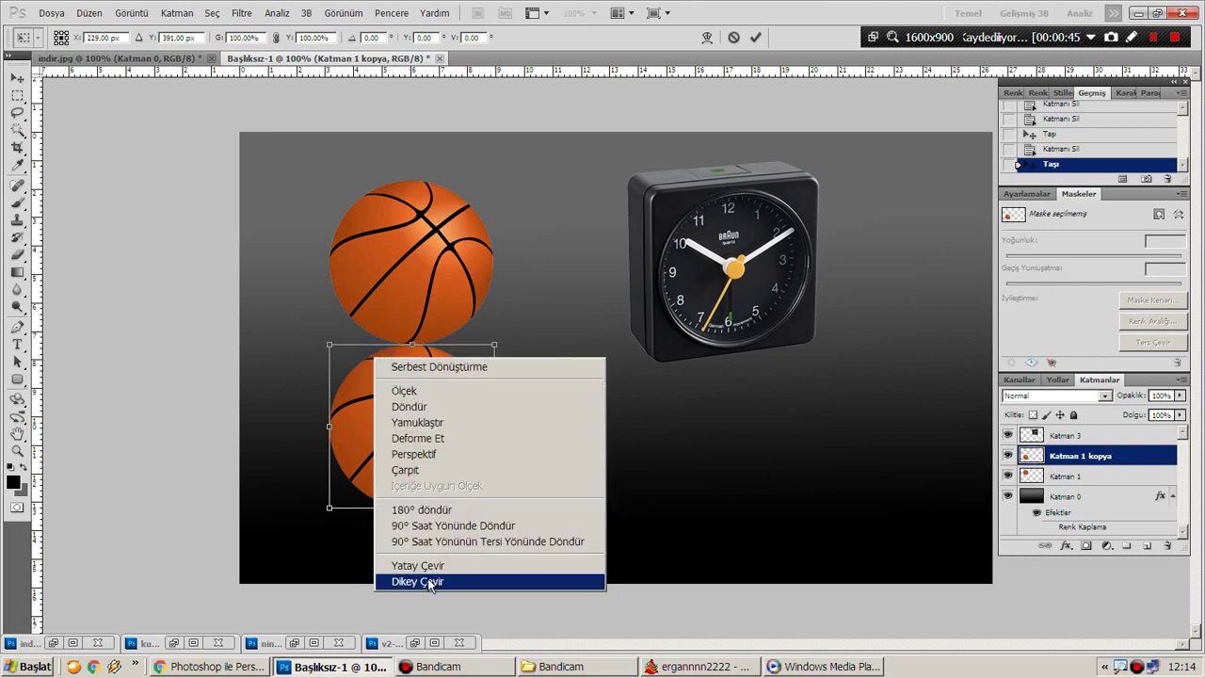
pyautogui.click(428, 581)
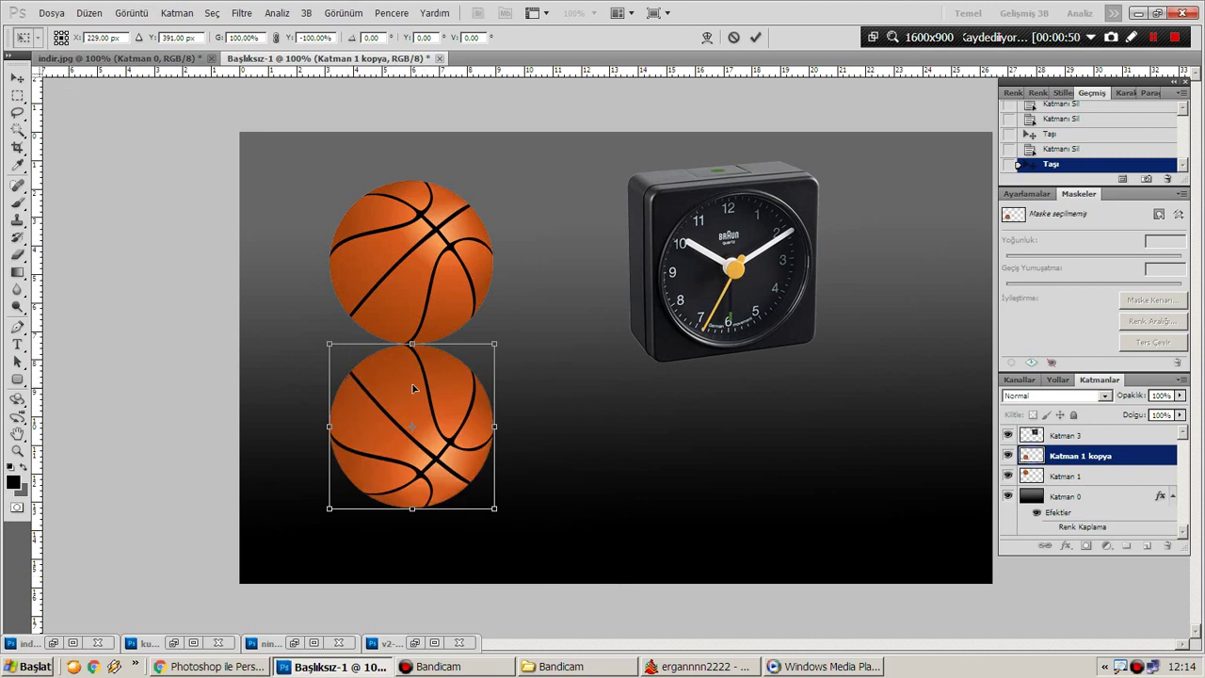
pyautogui.press('Return')
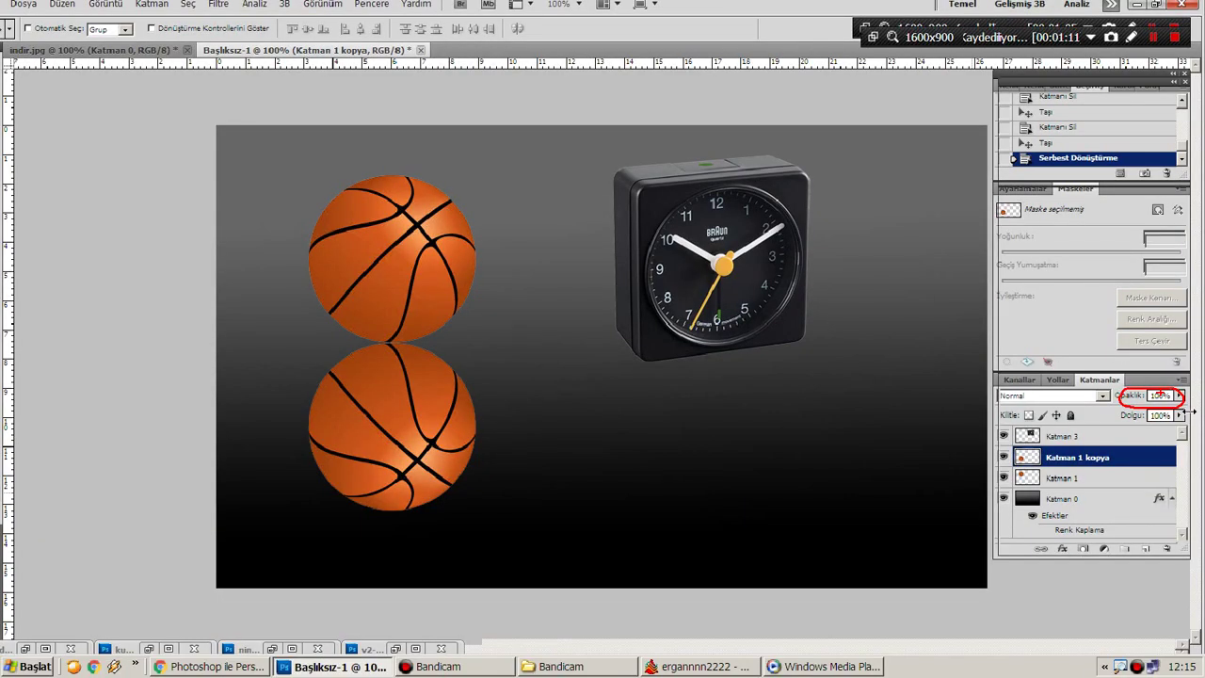
# Lower the flipped basketball layer's opacity to 30%
pyautogui.click(1180, 395)
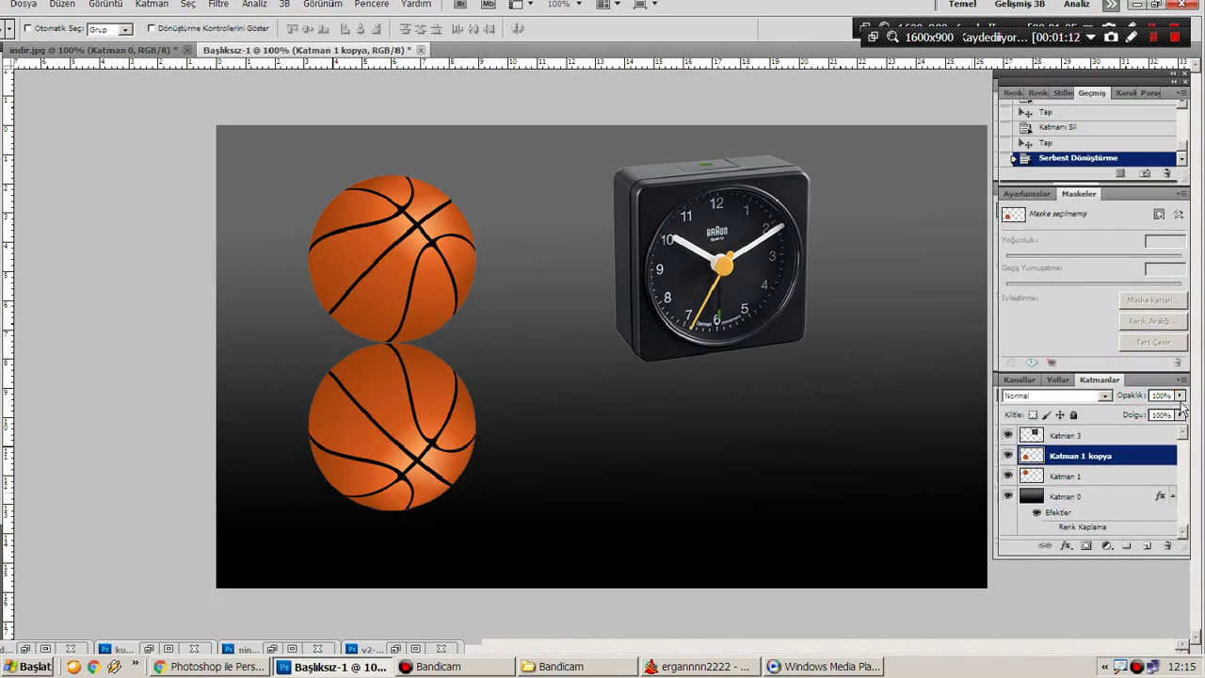
pyautogui.moveTo(1147, 415); pyautogui.dragTo(1128, 415)
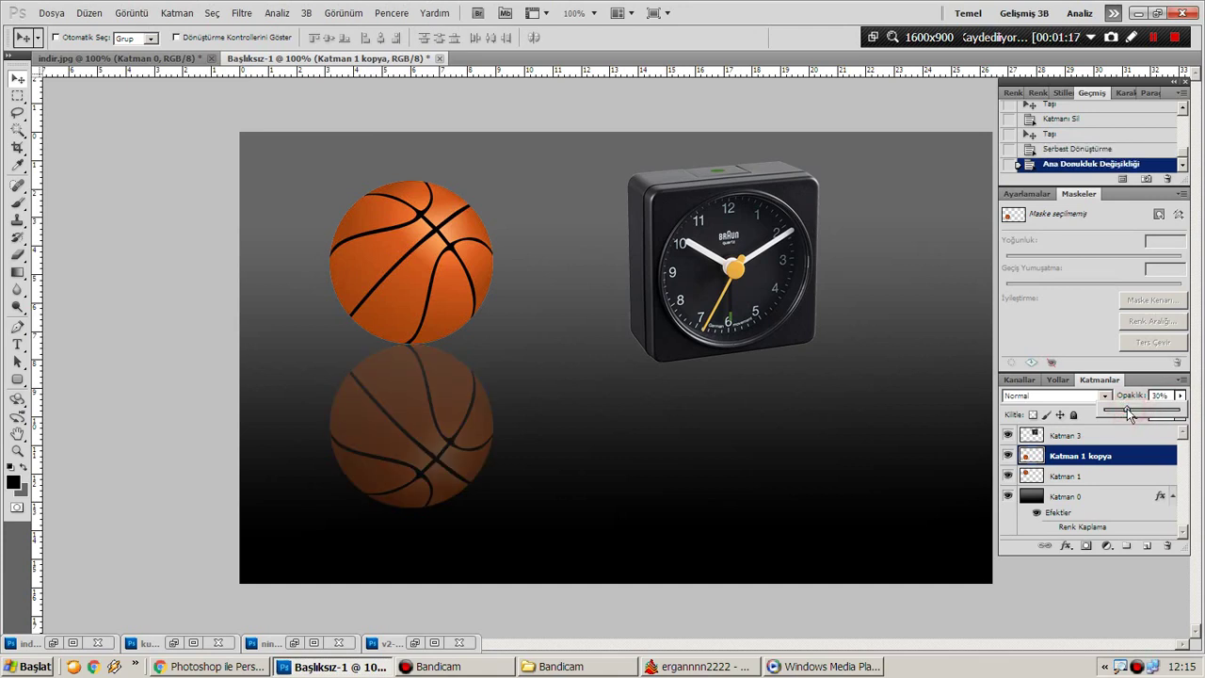
pyautogui.click(365, 337)
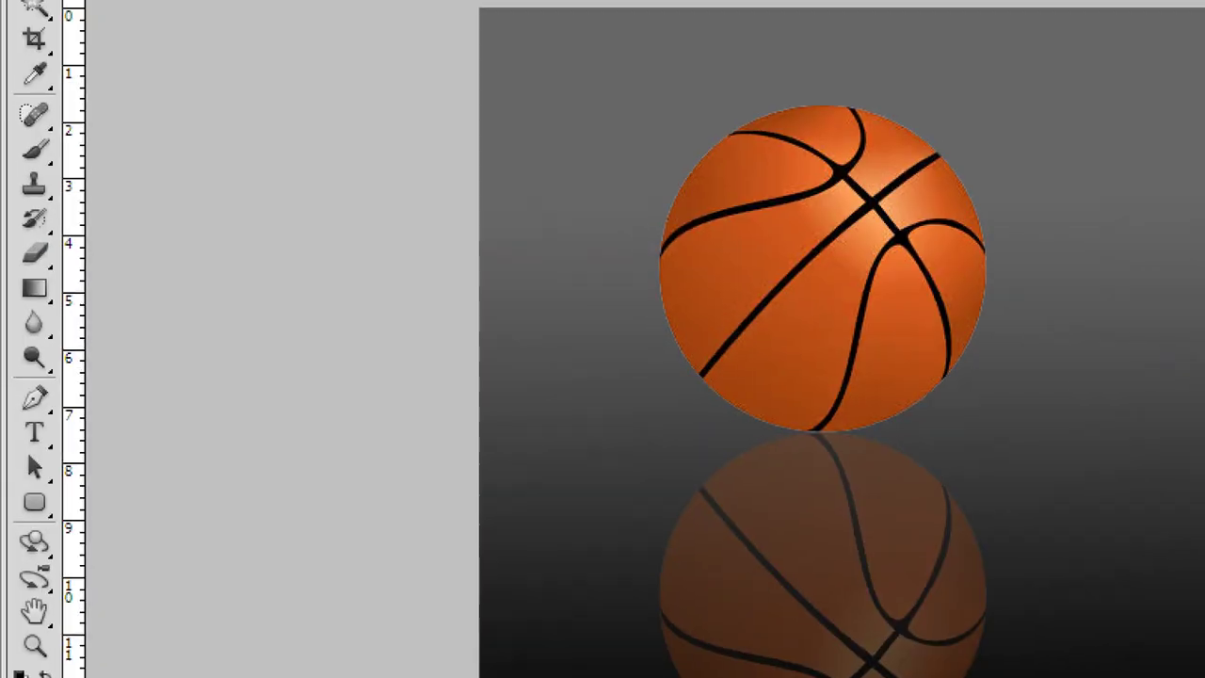
pyautogui.moveTo(40, 237); pyautogui.dragTo(56, 262)
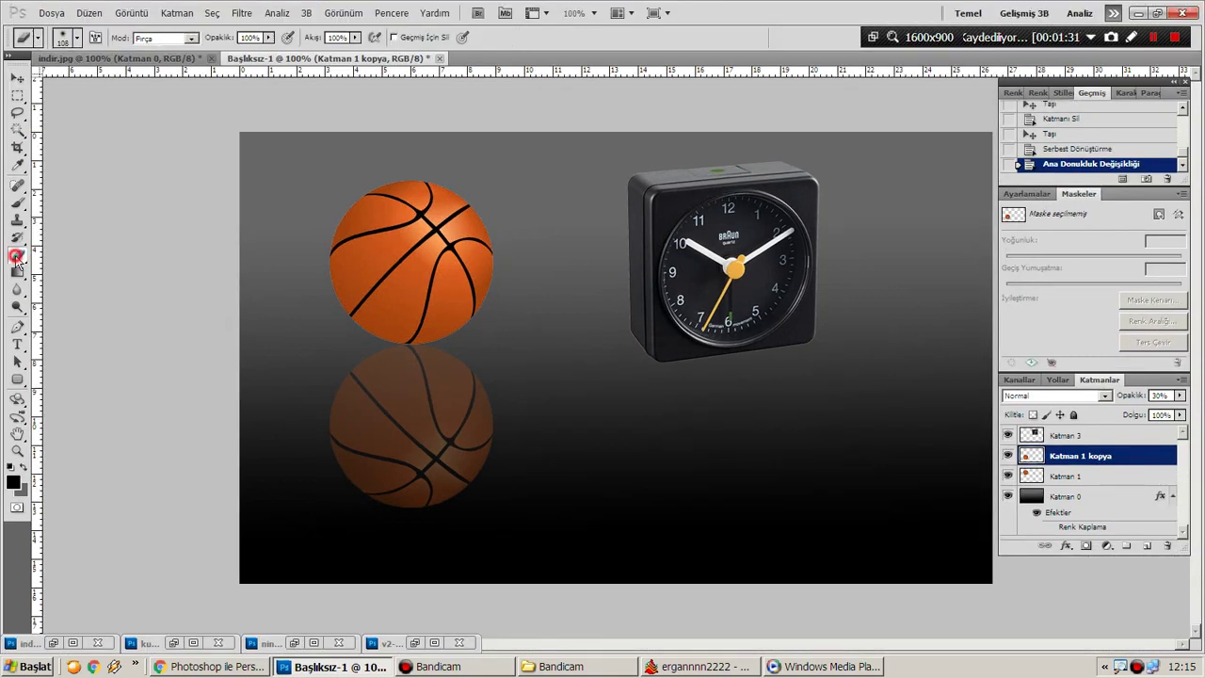
# Set up the Eraser with a soft, 0% hardness brush at 102 px
pyautogui.click(16, 258)
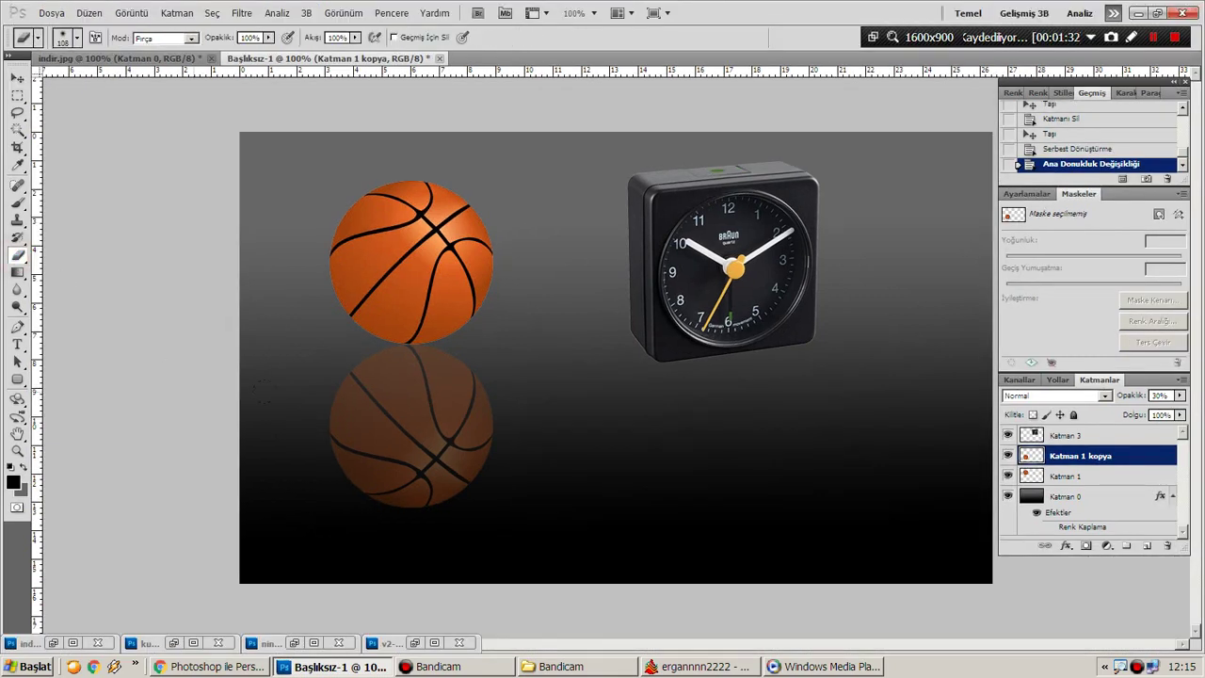
pyautogui.rightClick(316, 455)
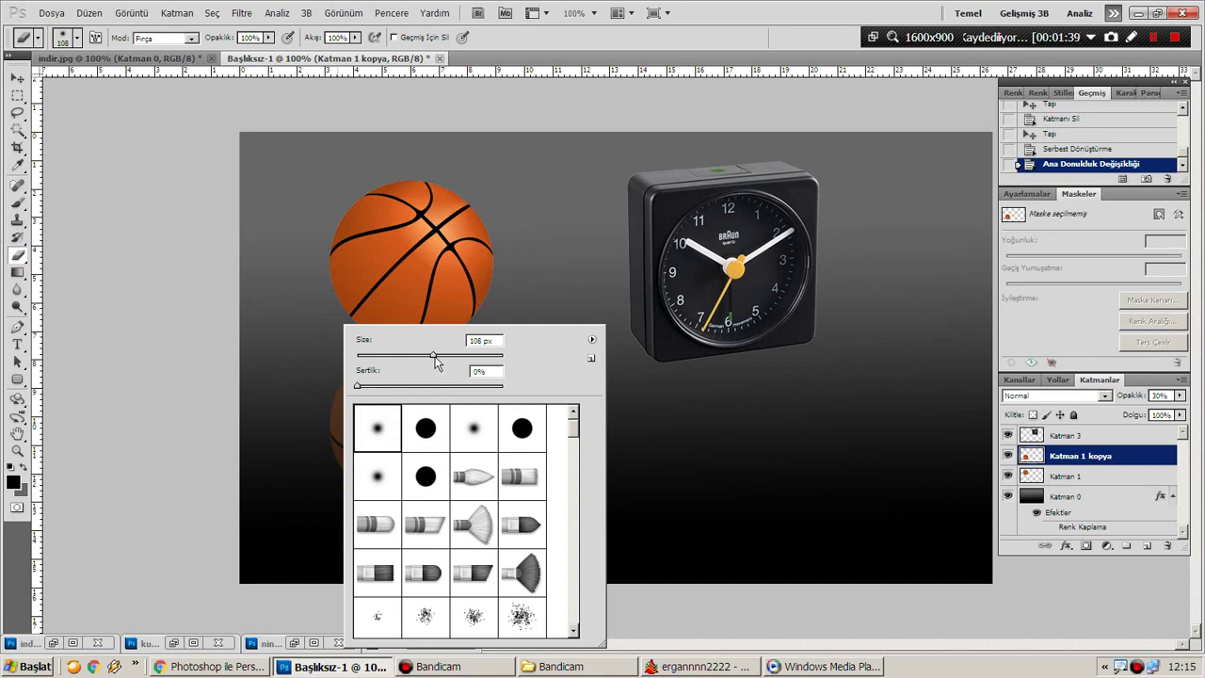
pyautogui.moveTo(433, 356); pyautogui.dragTo(431, 356)
# Erase the lower edges of the basketball reflection so it fades out
pyautogui.click(261, 482)
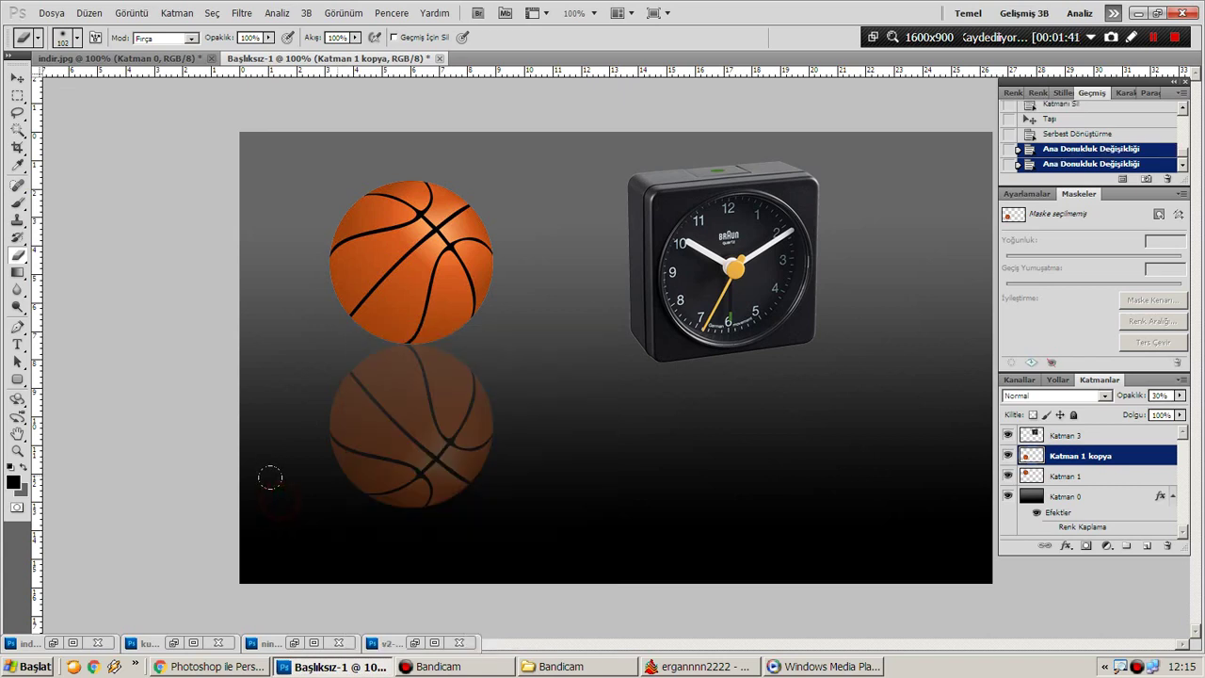
pyautogui.moveTo(272, 465)
pyautogui.mouseDown()
pyautogui.moveTo(416, 470)
pyautogui.moveTo(501, 428)
pyautogui.mouseUp()
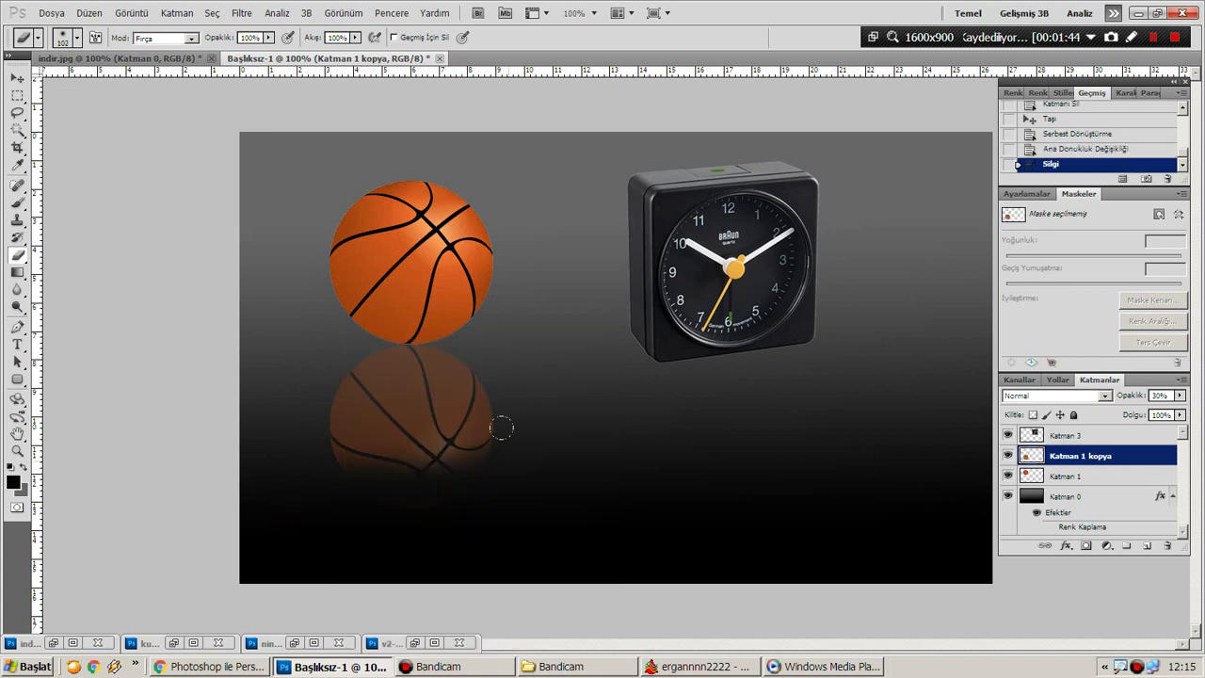
pyautogui.moveTo(310, 447)
pyautogui.mouseDown()
pyautogui.moveTo(291, 444)
pyautogui.moveTo(474, 425)
pyautogui.moveTo(462, 447)
pyautogui.moveTo(336, 439)
pyautogui.moveTo(299, 404)
pyautogui.moveTo(420, 498)
pyautogui.mouseUp()
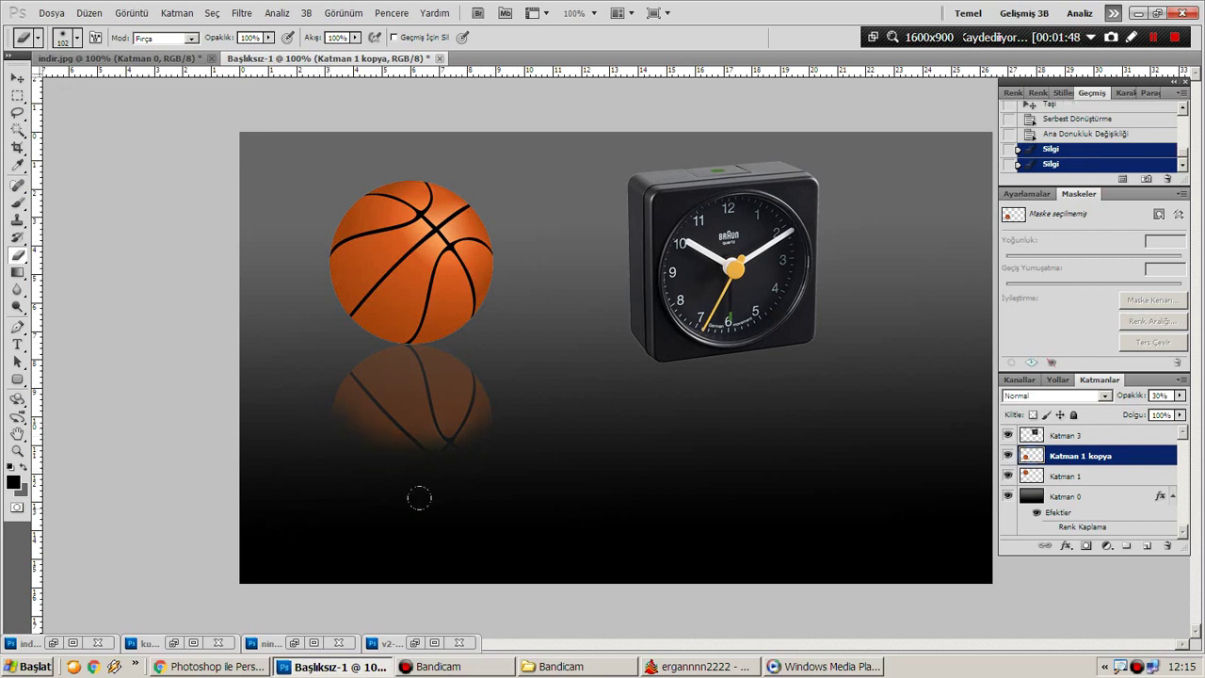
pyautogui.click(495, 463)
pyautogui.click(512, 437)
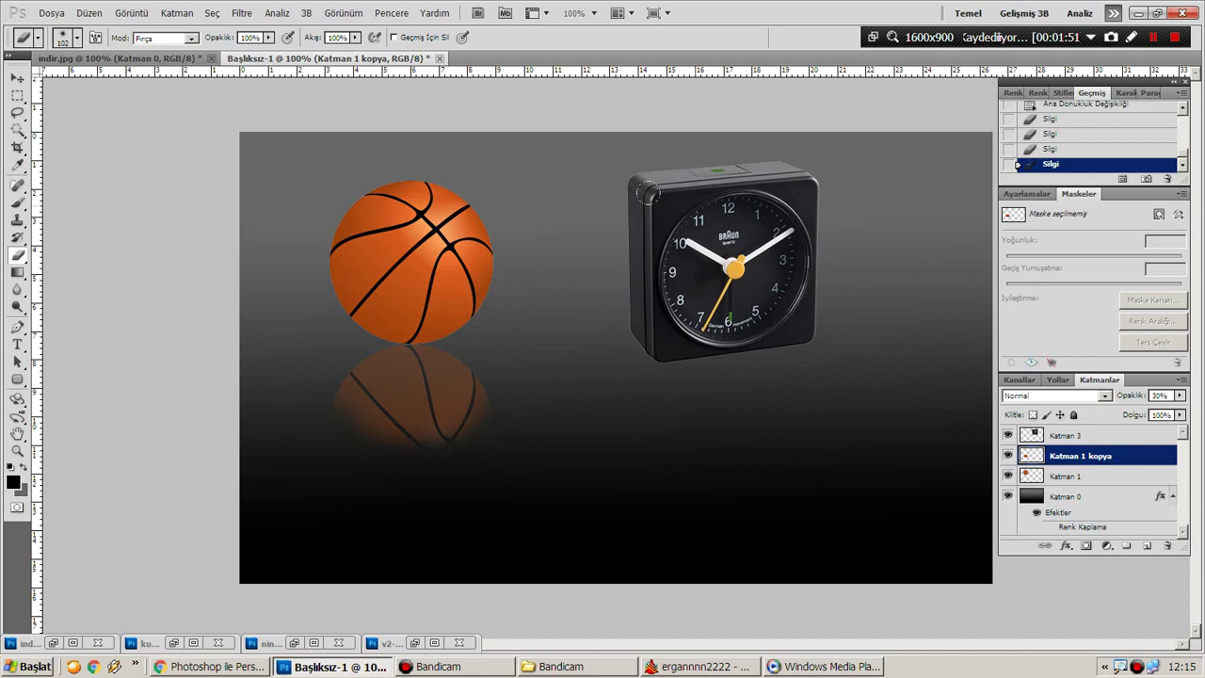
pyautogui.click(17, 78)
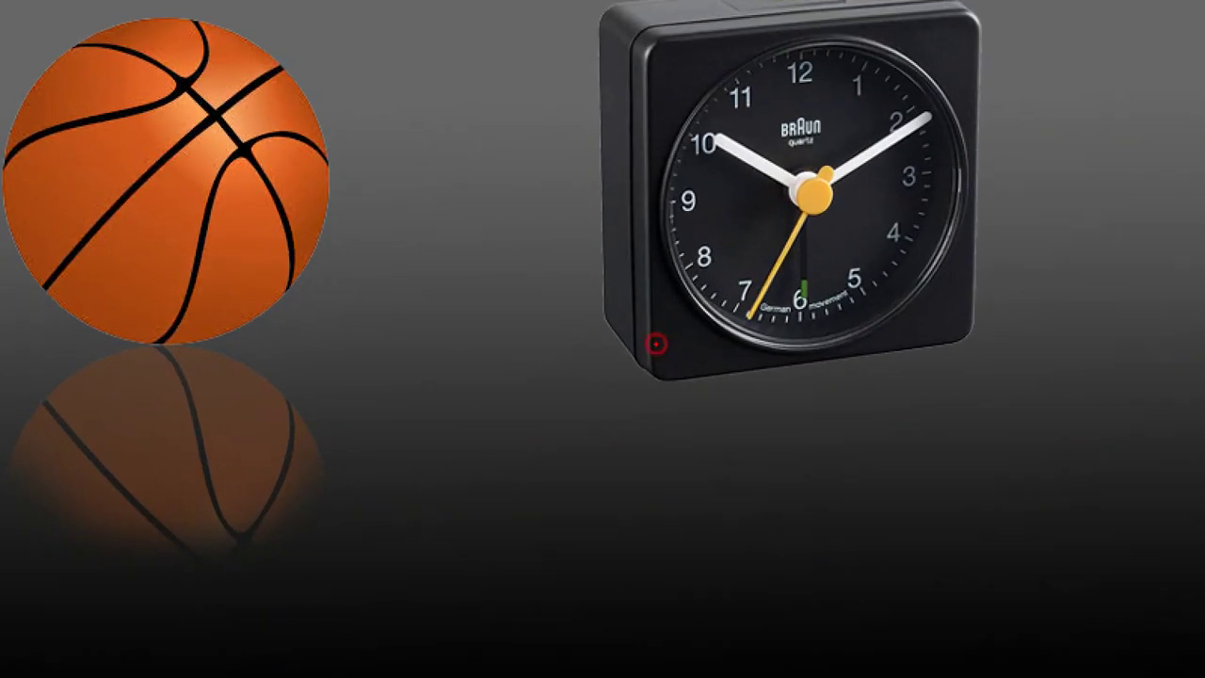
# Duplicate the faded basketball reflection layer as Katman 1 kopya 2
pyautogui.moveTo(626, 326)
pyautogui.mouseDown()
pyautogui.moveTo(638, 354)
pyautogui.moveTo(693, 387)
pyautogui.moveTo(991, 333)
pyautogui.moveTo(725, 376)
pyautogui.moveTo(627, 379)
pyautogui.mouseUp()
pyautogui.moveTo(607, 325)
pyautogui.mouseDown()
pyautogui.moveTo(685, 393)
pyautogui.moveTo(1001, 341)
pyautogui.mouseUp()
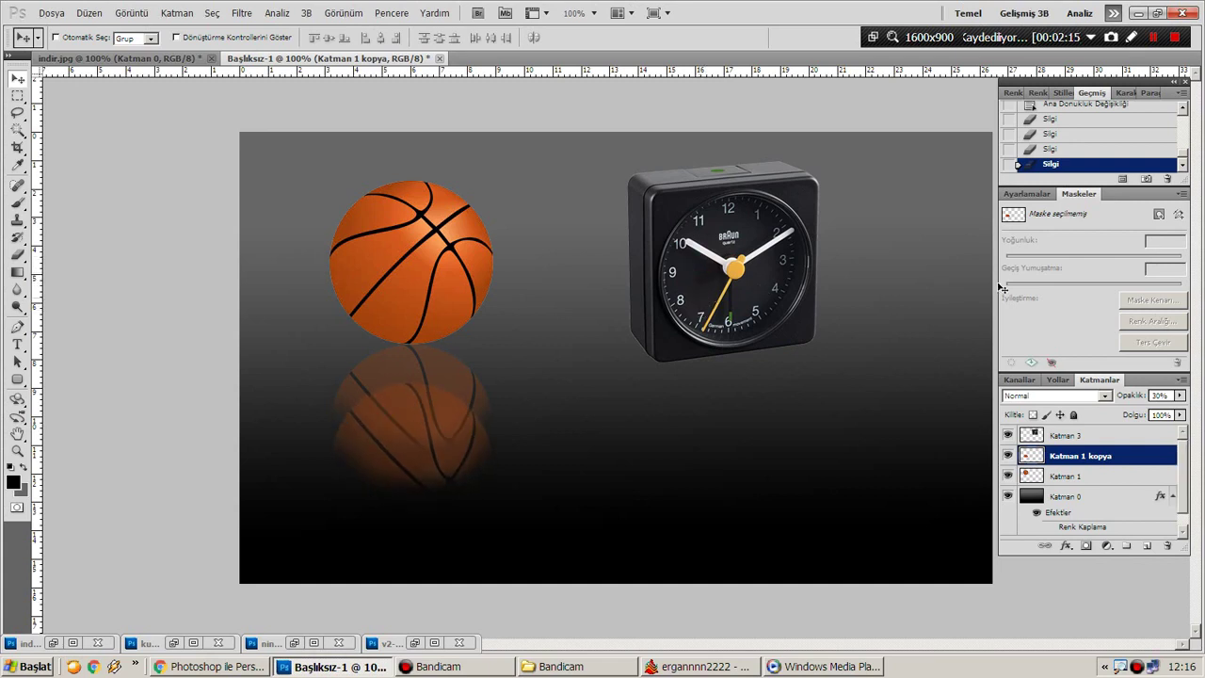
pyautogui.hotkey('alt', 'Down')
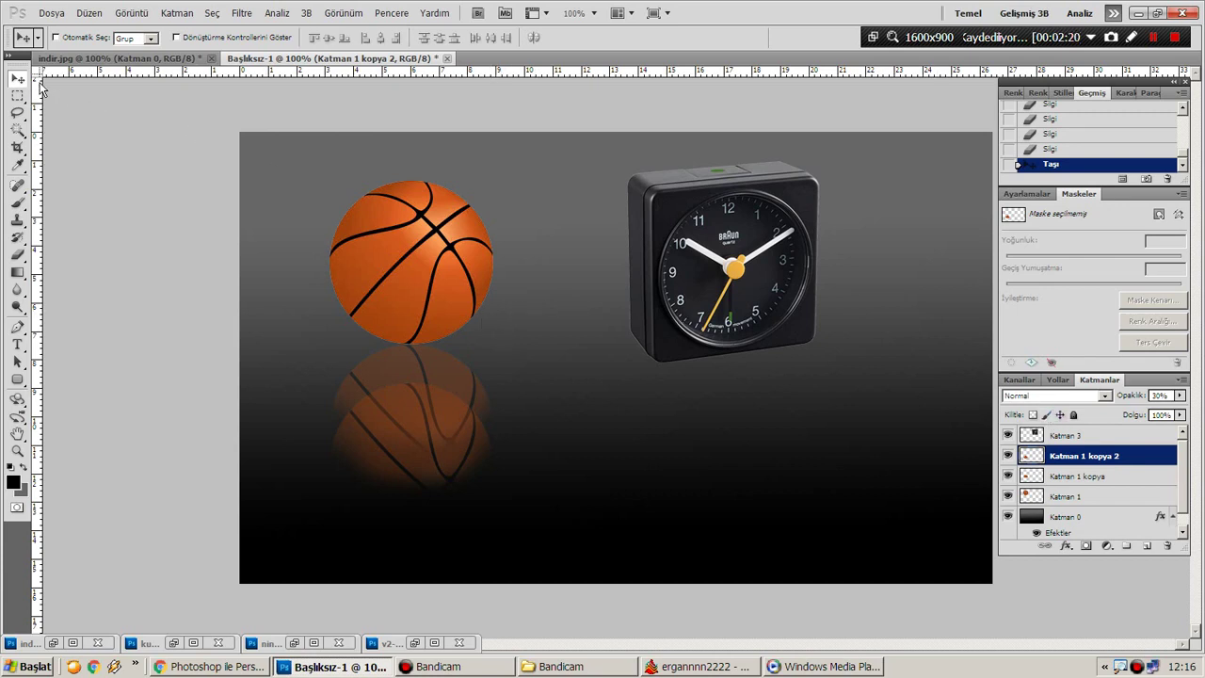
# Select the alarm clock layer Katman 3 and Alt-drag a copy below it
pyautogui.rightClick(666, 192)
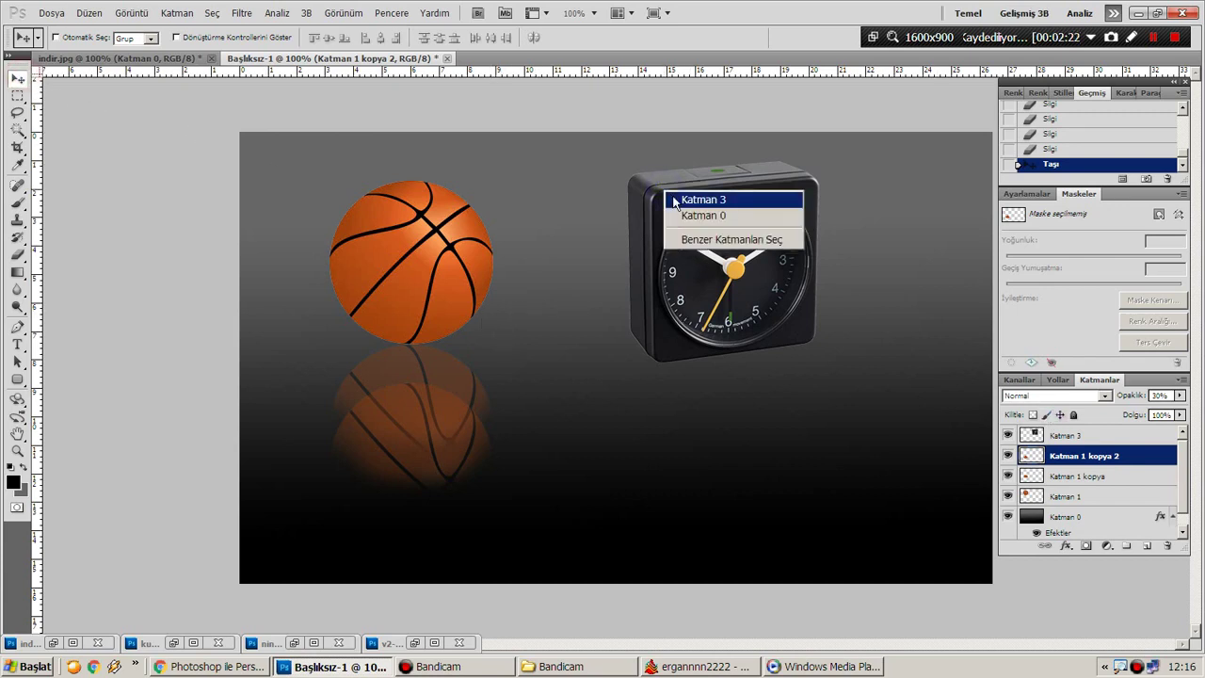
pyautogui.click(674, 200)
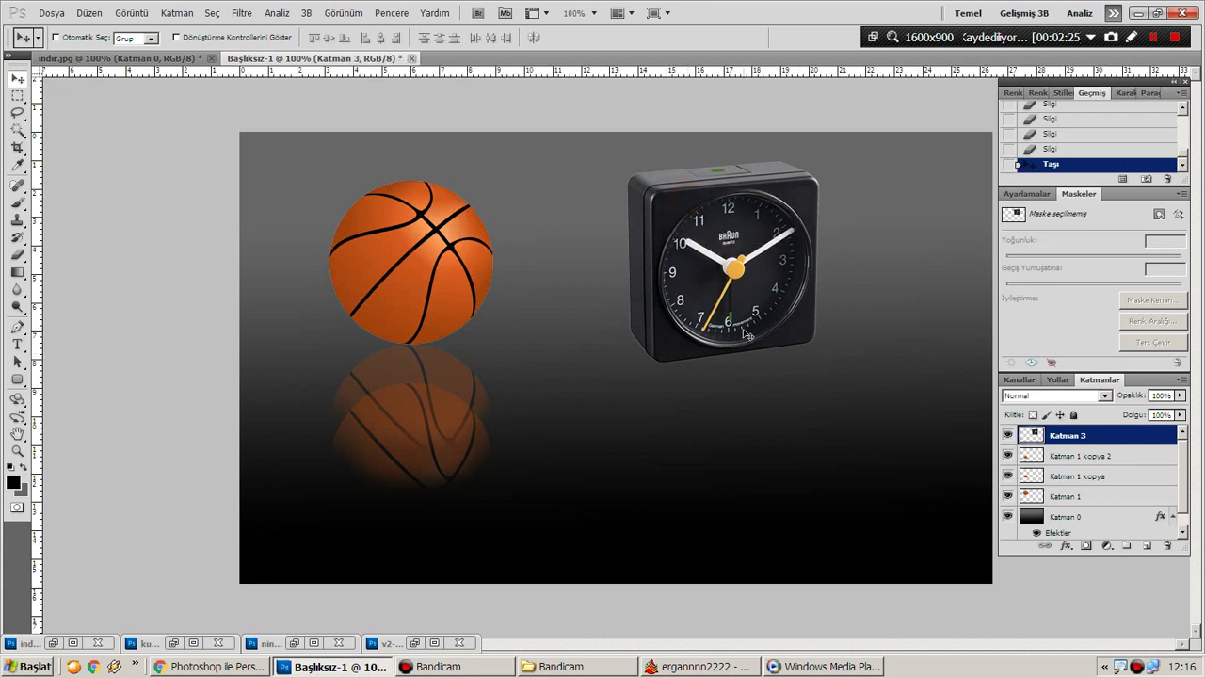
pyautogui.moveTo(682, 207); pyautogui.dragTo(701, 447)
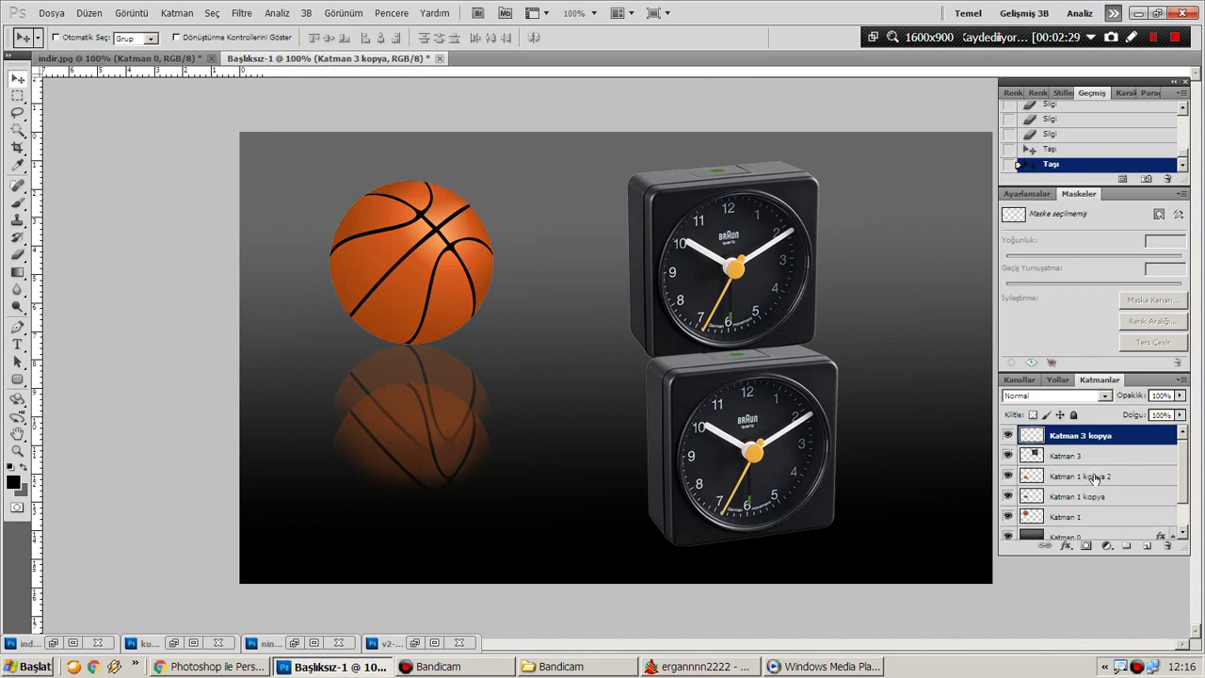
# Delete the extra Katman 1 kopya 2 layer and line Katman 3 kopya up beneath the clock
pyautogui.click(1130, 479)
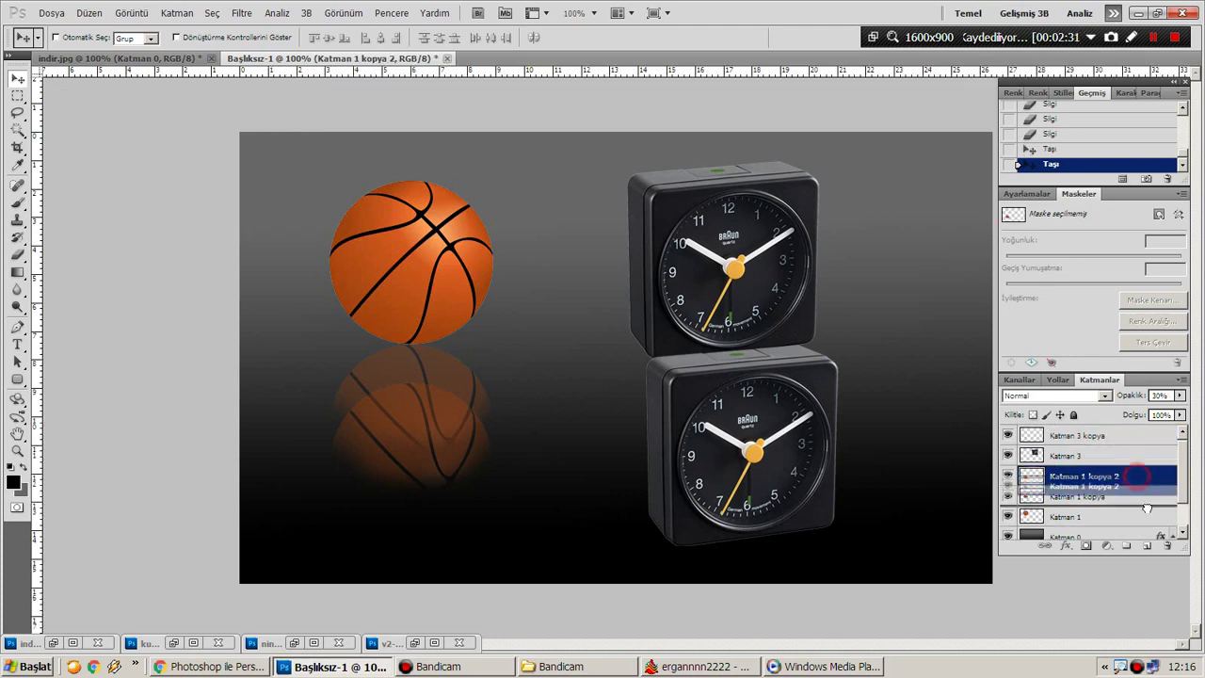
pyautogui.moveTo(1132, 487); pyautogui.dragTo(1168, 546)
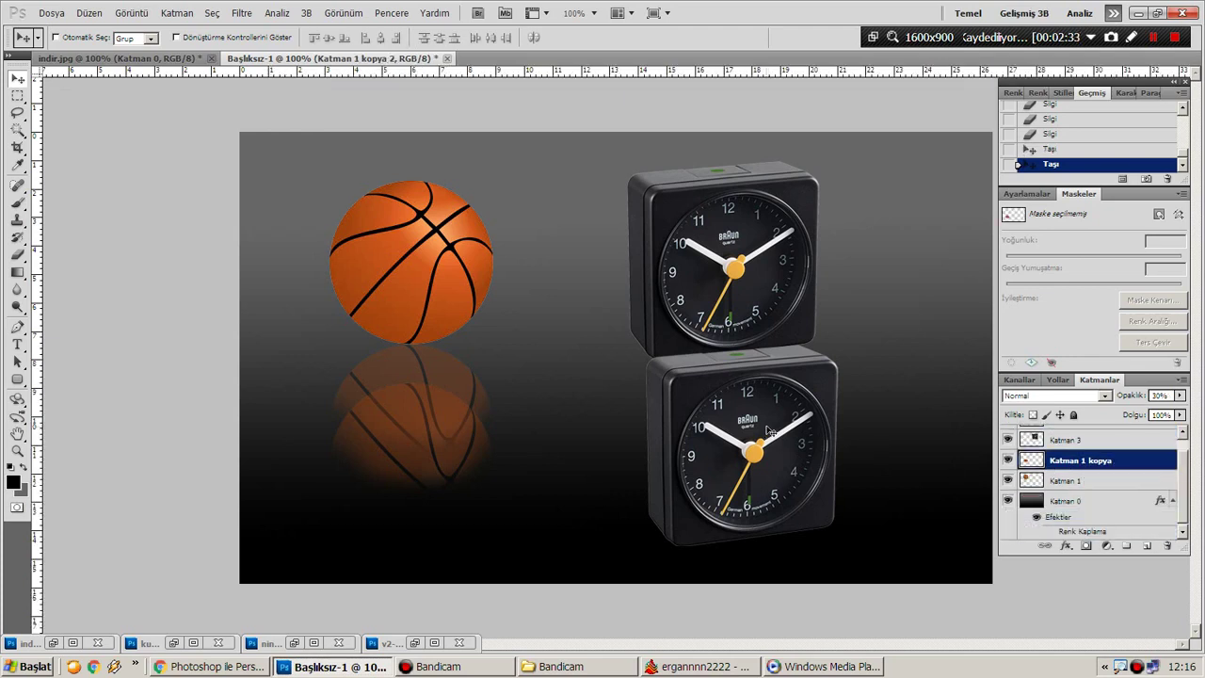
pyautogui.rightClick(727, 376)
pyautogui.click(720, 381)
pyautogui.moveTo(703, 387); pyautogui.dragTo(695, 393)
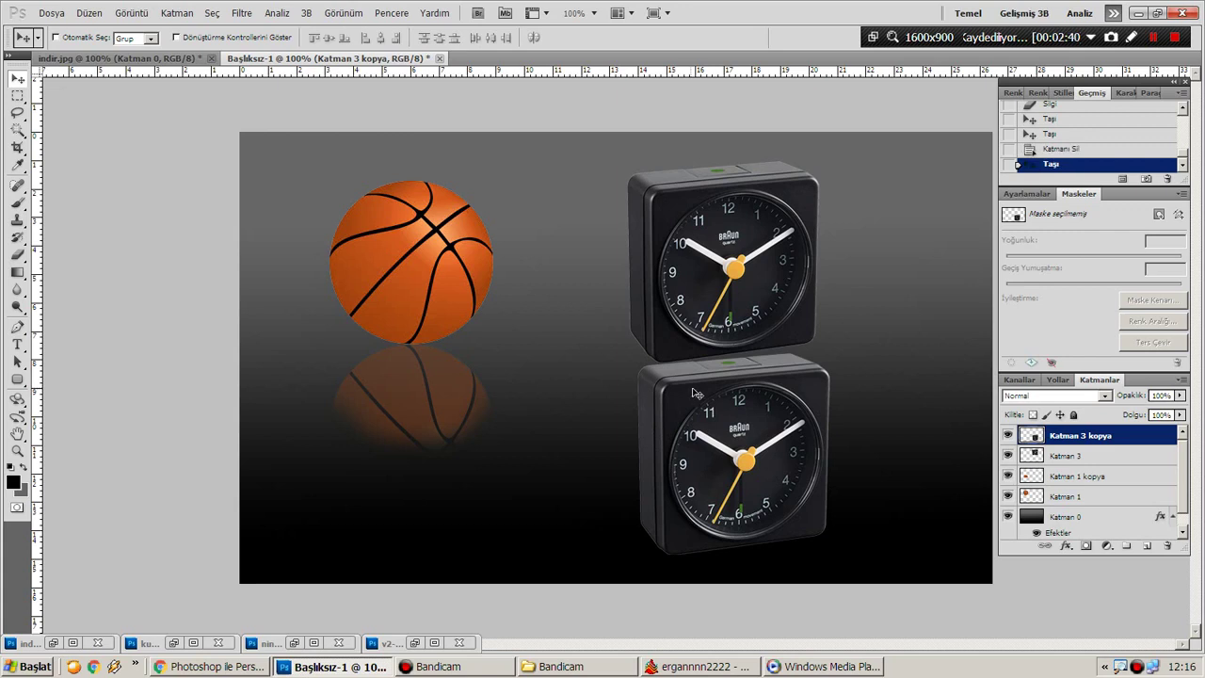
# Flip the lower clock copy vertically and align it under the original clock's base
pyautogui.hotkey('ctrl', 't')
pyautogui.rightClick(698, 373)
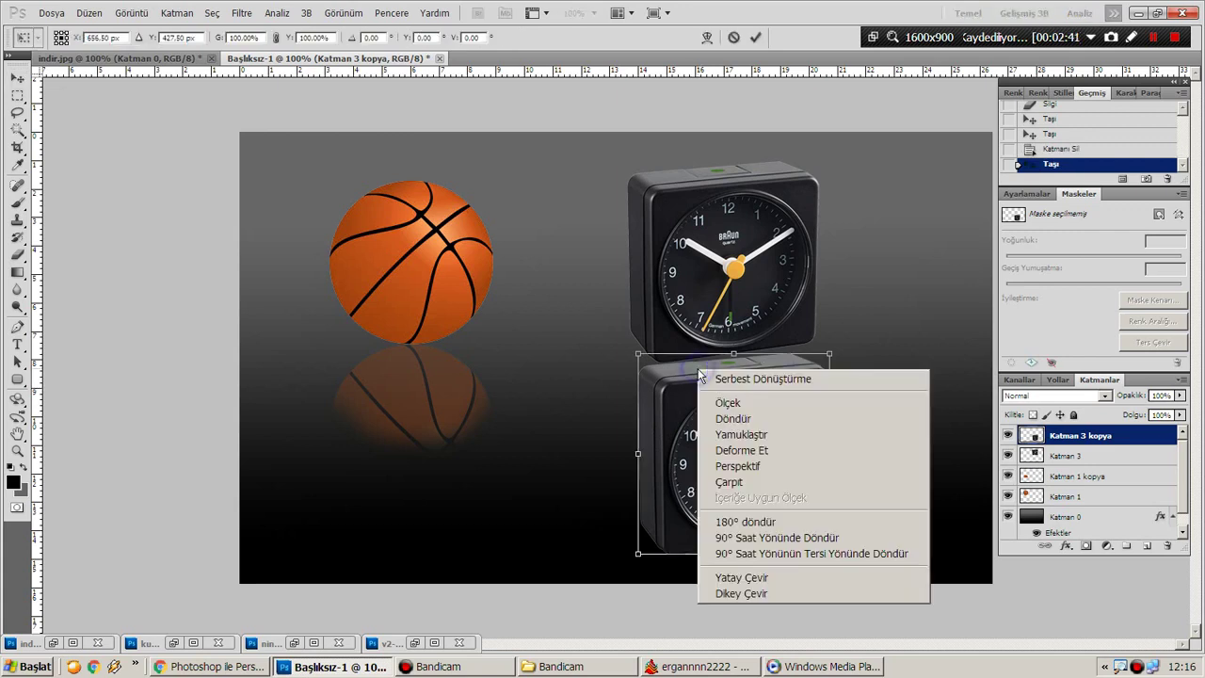
pyautogui.click(744, 593)
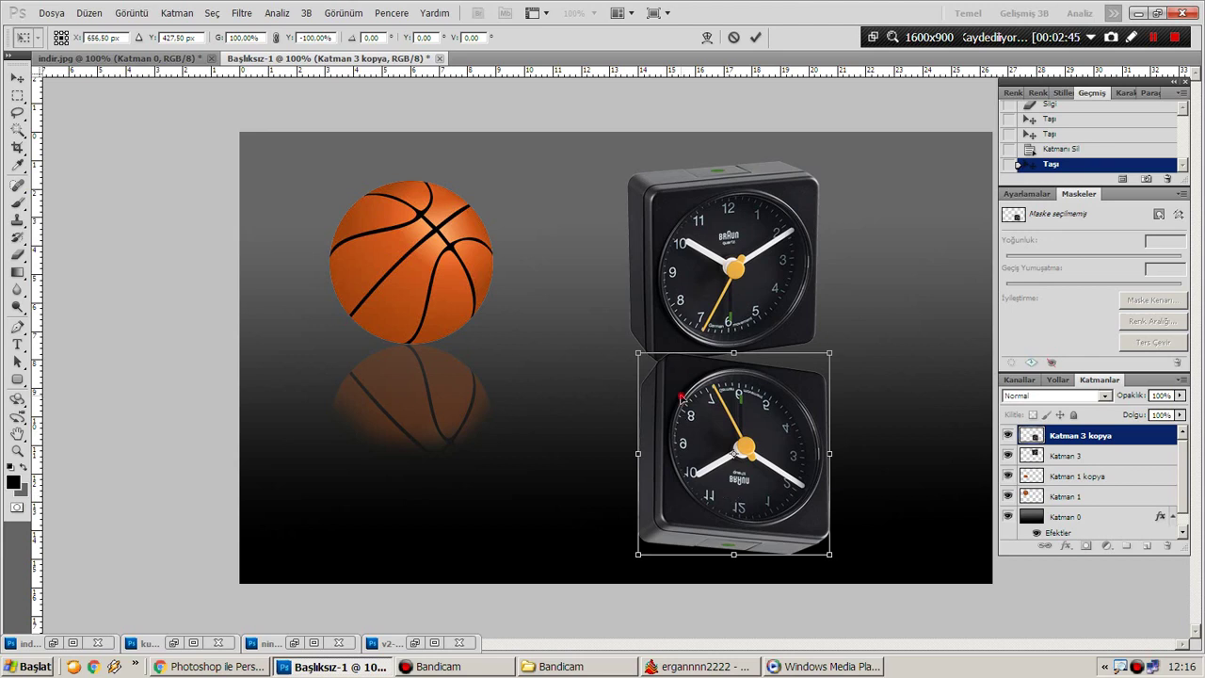
pyautogui.moveTo(680, 396); pyautogui.dragTo(669, 412)
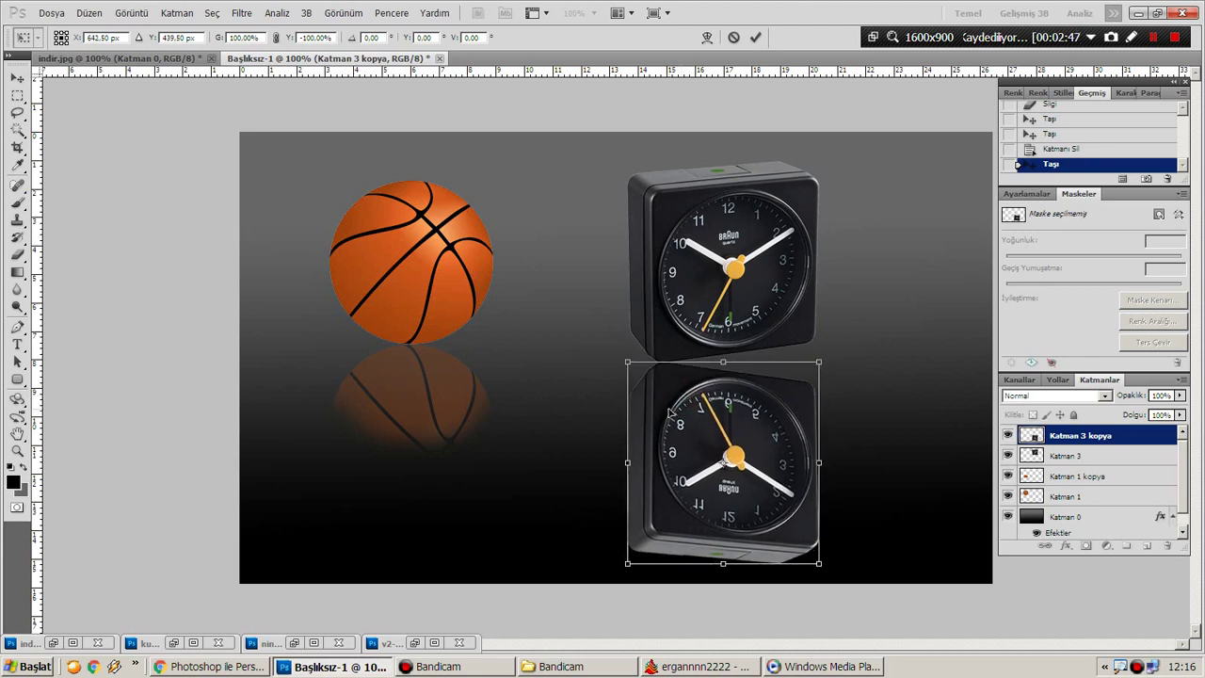
pyautogui.press('Return')
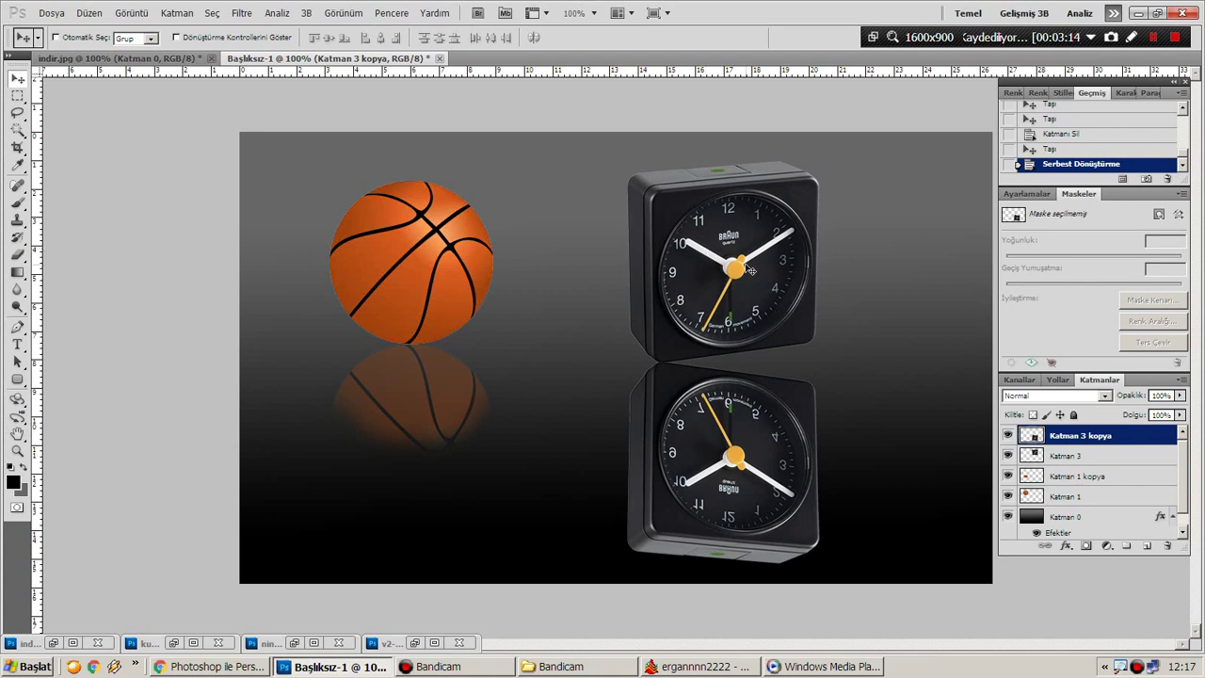
# Apply a Perspektif transform raising the reflected clock's right edge to meet the angled base
pyautogui.hotkey('ctrl', 't')
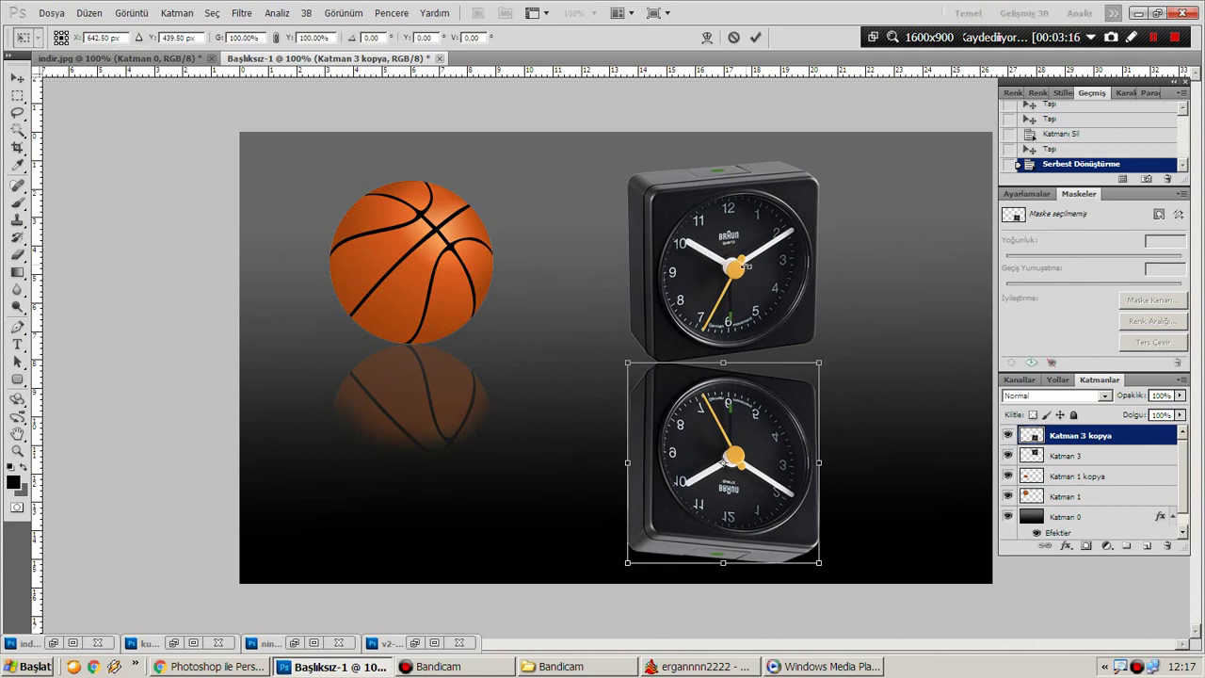
pyautogui.rightClick(694, 377)
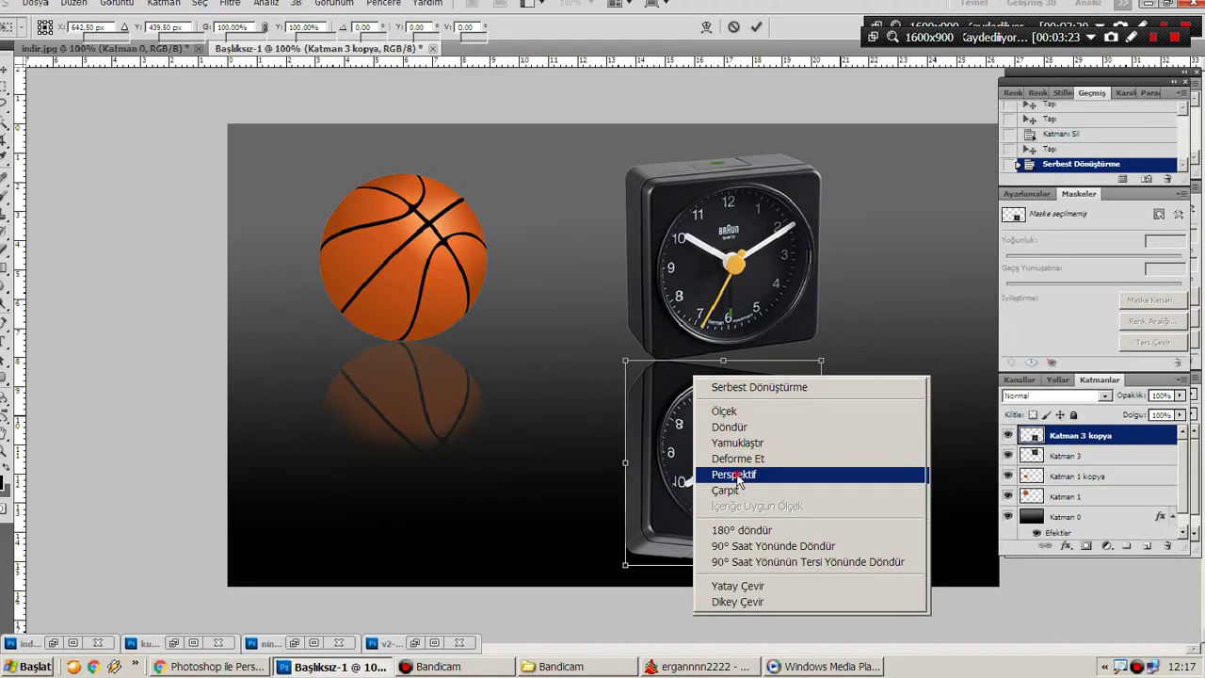
pyautogui.click(756, 473)
pyautogui.moveTo(831, 455); pyautogui.dragTo(832, 412)
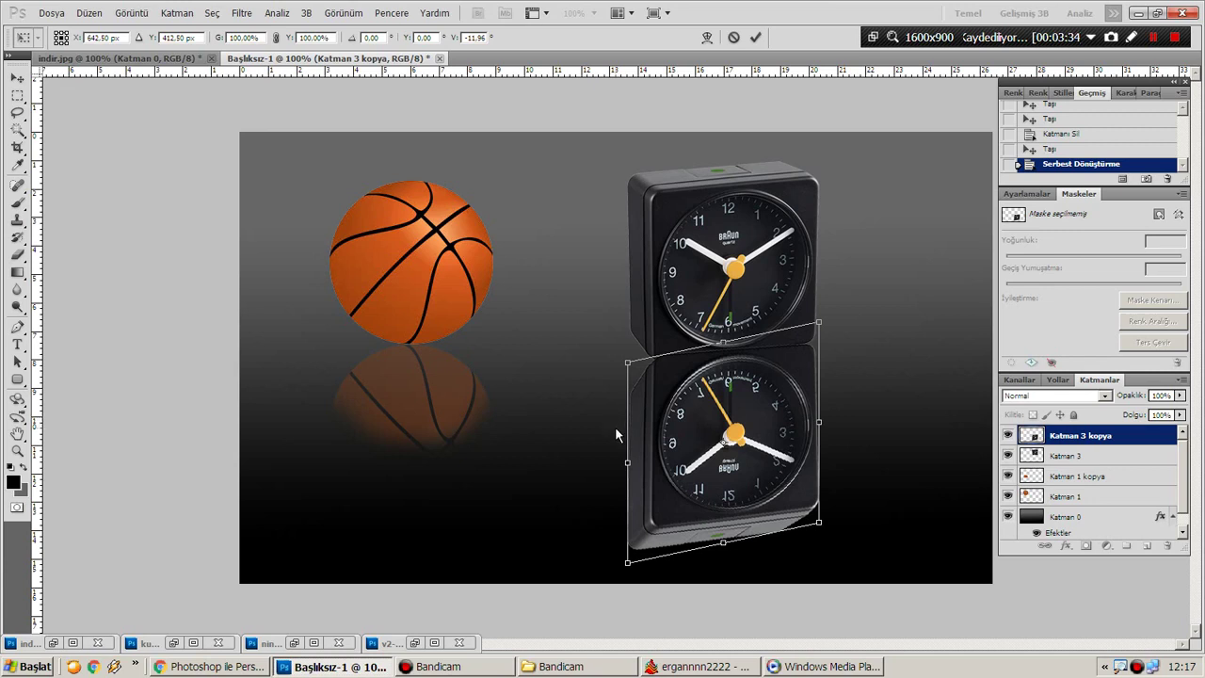
pyautogui.click(831, 421)
pyautogui.moveTo(831, 421); pyautogui.dragTo(832, 419)
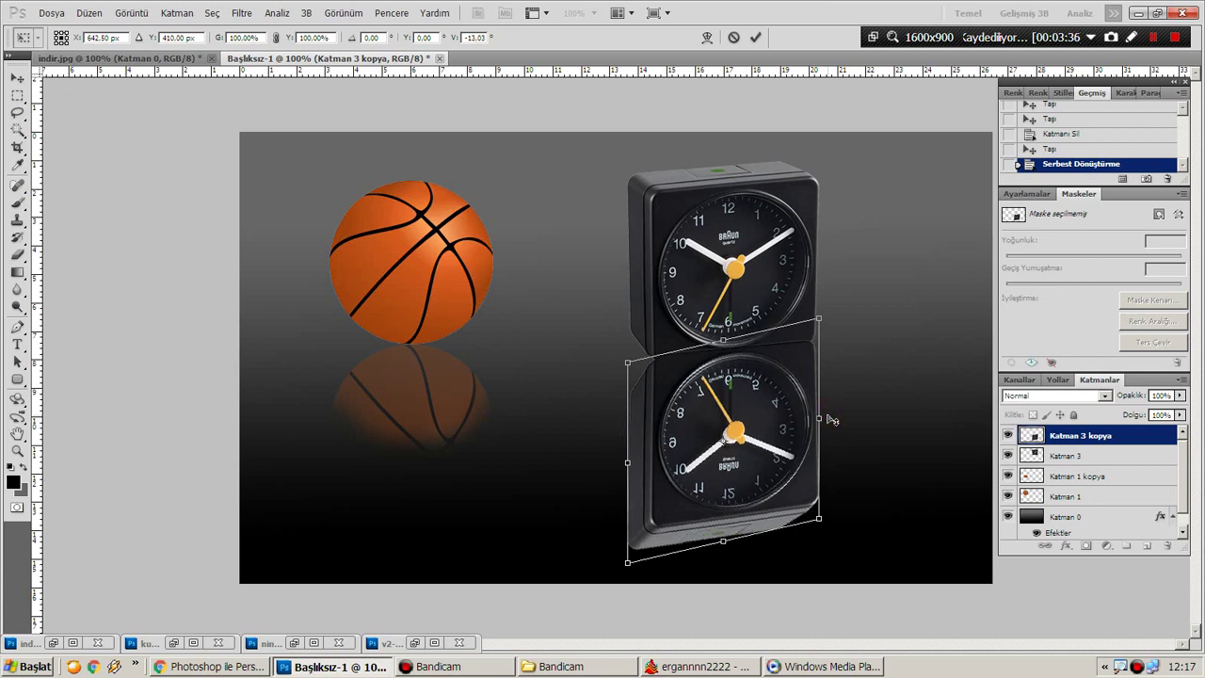
pyautogui.doubleClick(739, 485)
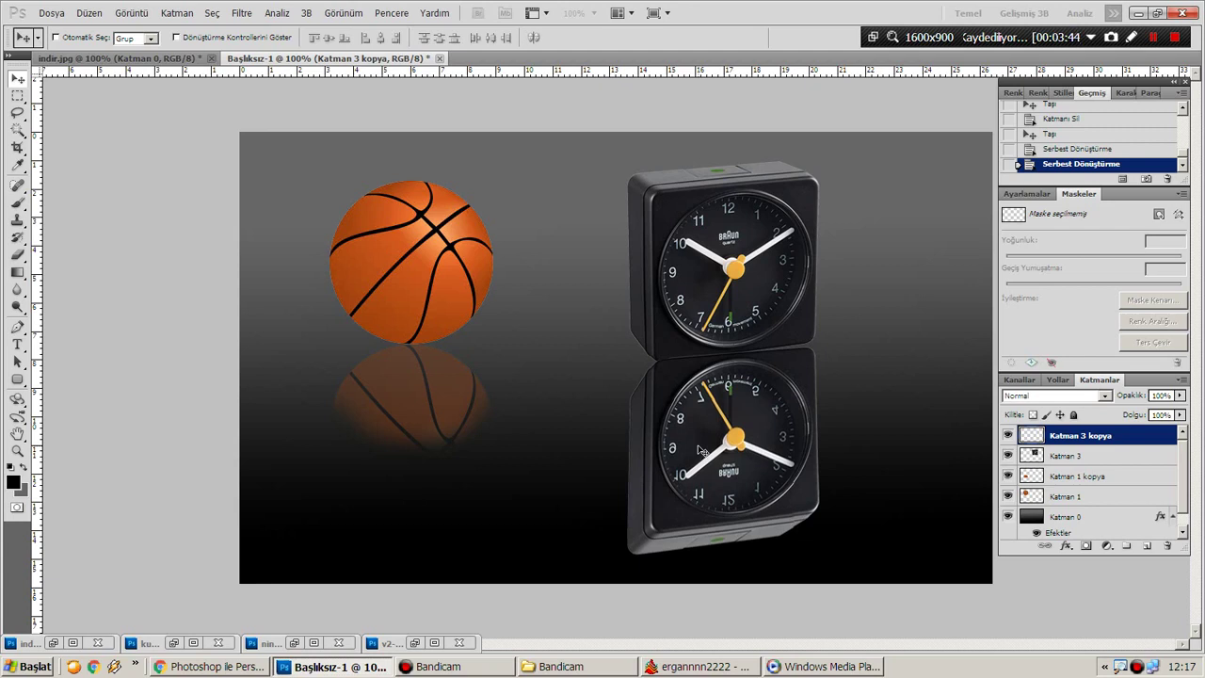
# Nudge the reflected clock and raise its right edge slightly with another perspective transform
pyautogui.press('Up')
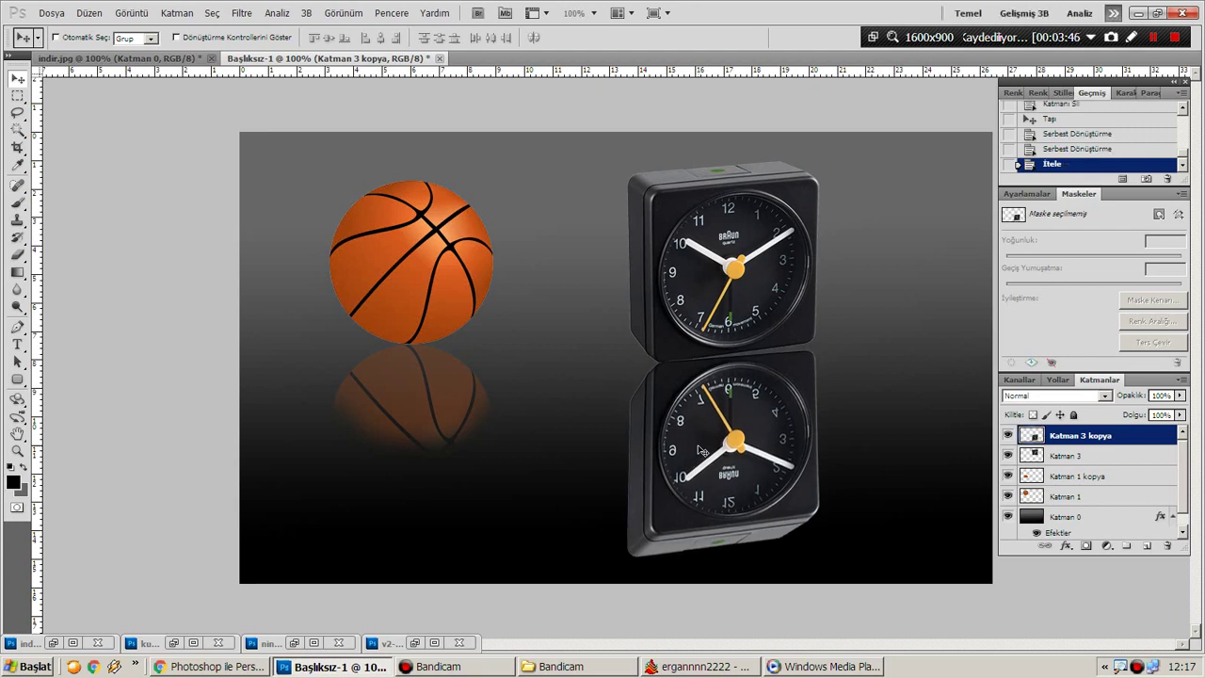
pyautogui.hotkey('ctrl', 't')
pyautogui.rightClick(696, 442)
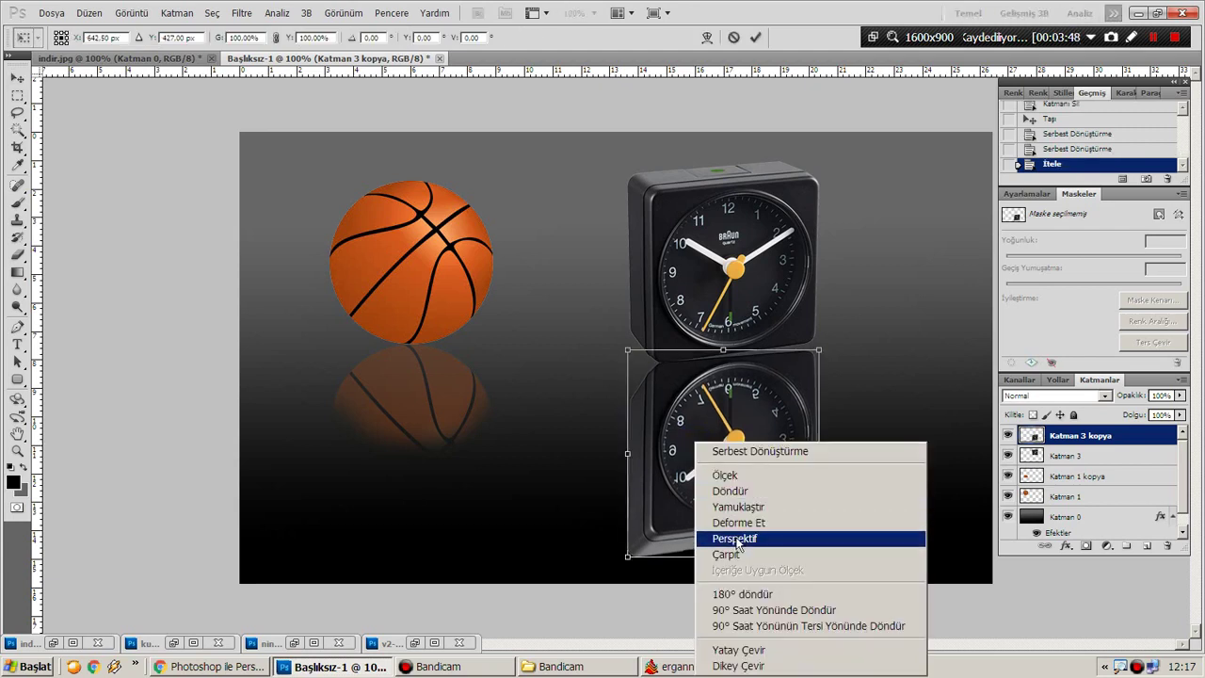
pyautogui.click(733, 539)
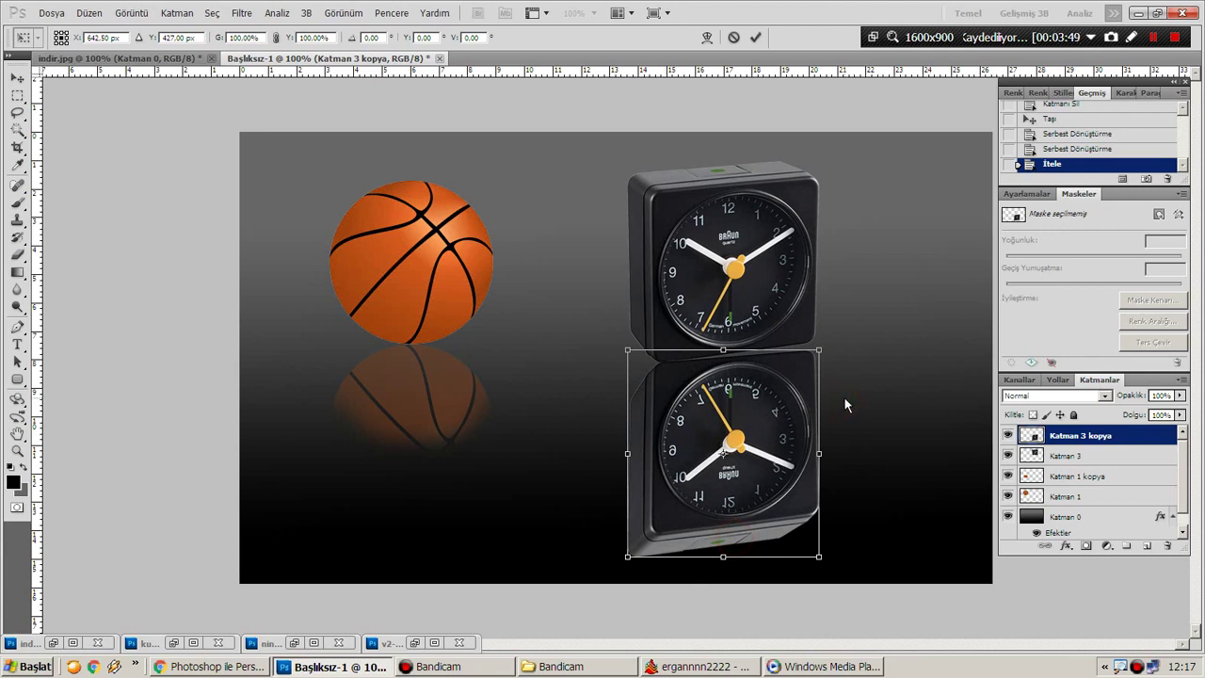
pyautogui.moveTo(833, 382); pyautogui.dragTo(830, 371)
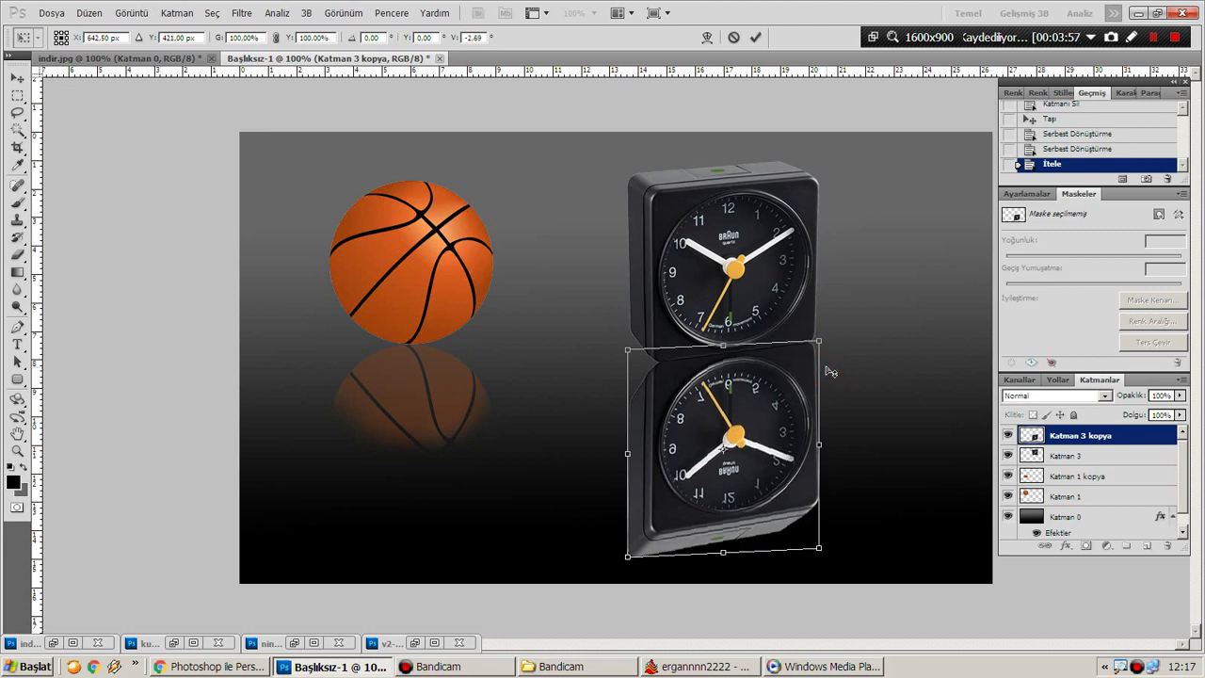
pyautogui.doubleClick(765, 401)
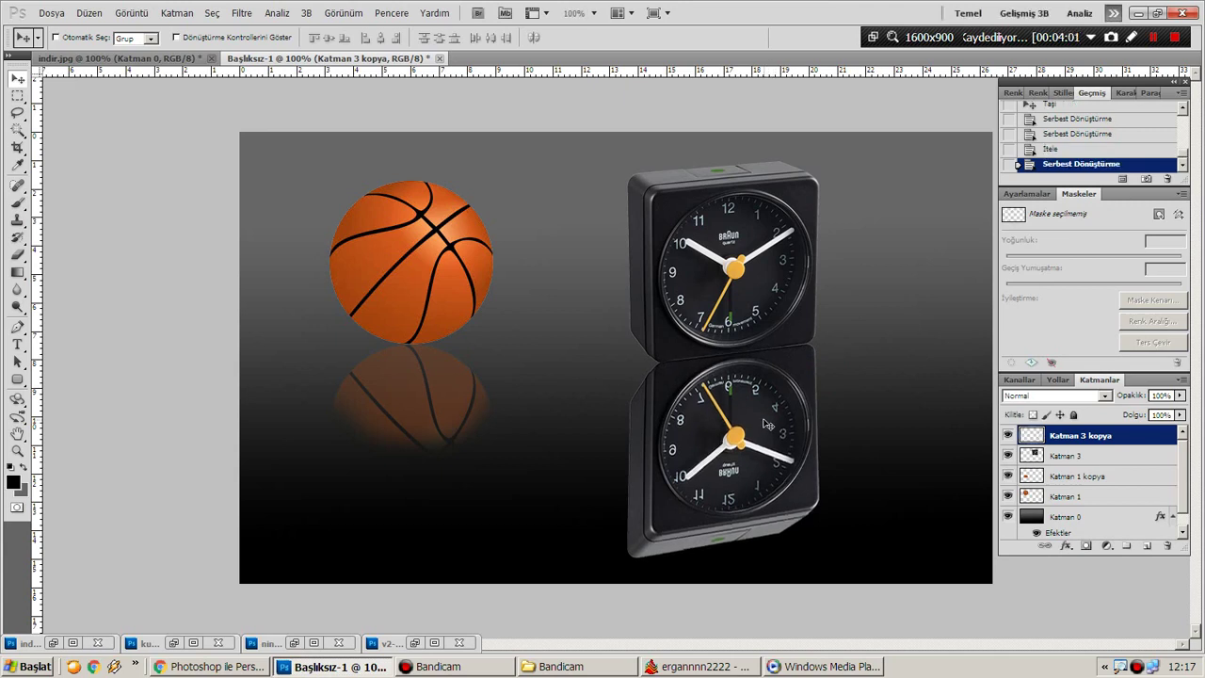
pyautogui.press('Down')
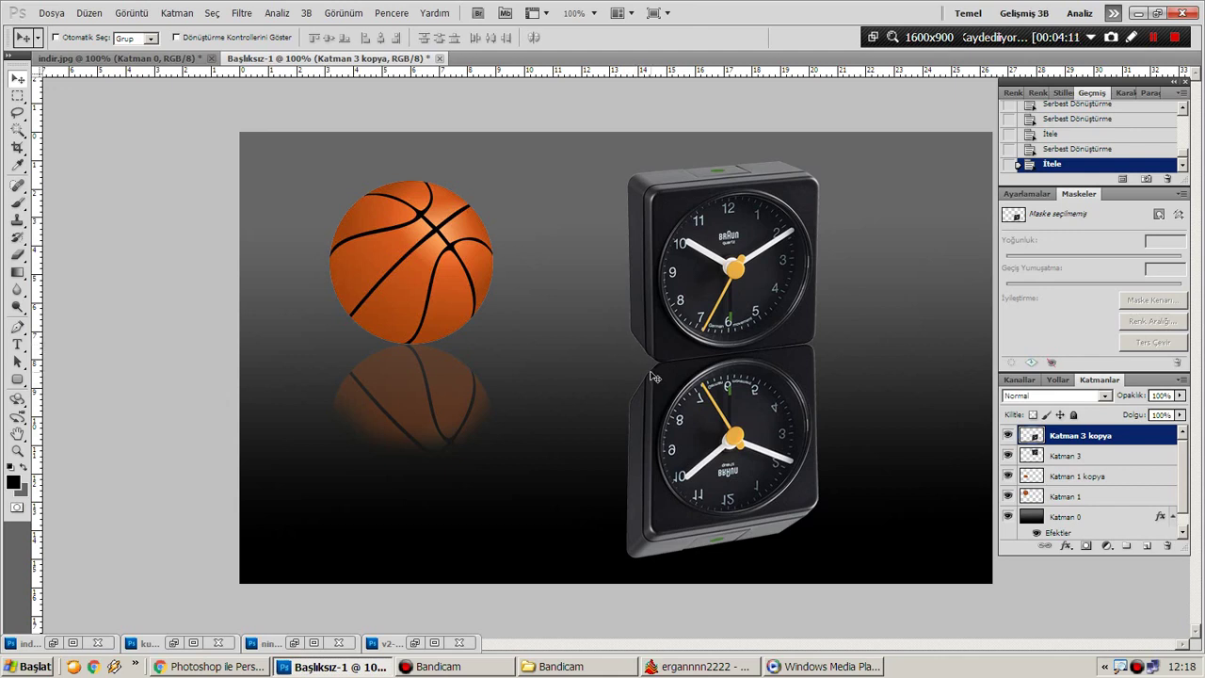
# Select the left side strip of the clock reflection with the Rectangular Marquee
pyautogui.click(18, 96)
pyautogui.moveTo(617, 358)
pyautogui.mouseDown()
pyautogui.moveTo(639, 406)
pyautogui.moveTo(659, 563)
pyautogui.mouseUp()
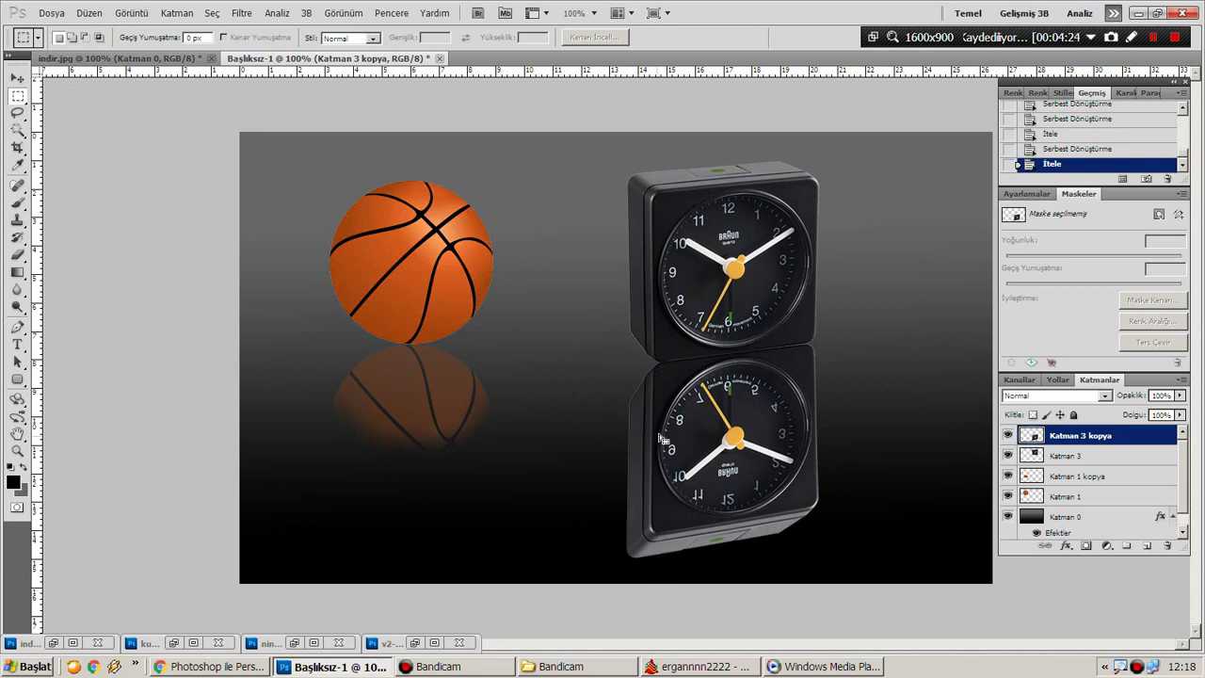
pyautogui.moveTo(659, 563); pyautogui.dragTo(659, 563)
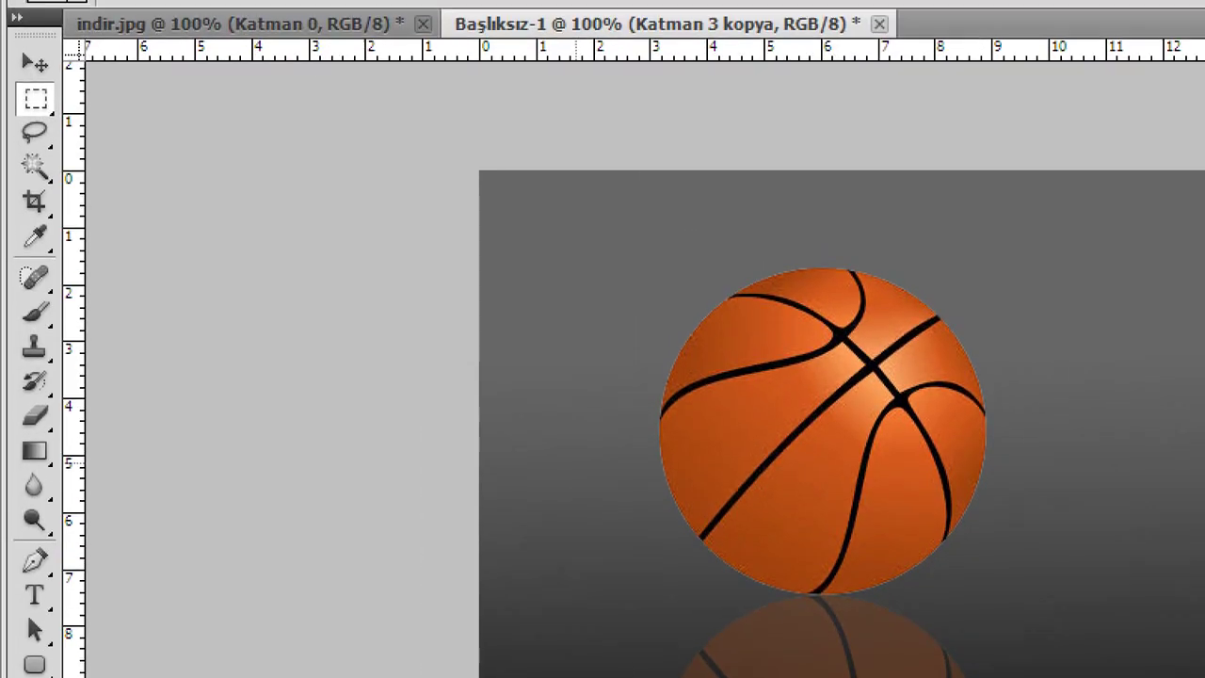
pyautogui.moveTo(42, 44); pyautogui.dragTo(53, 49)
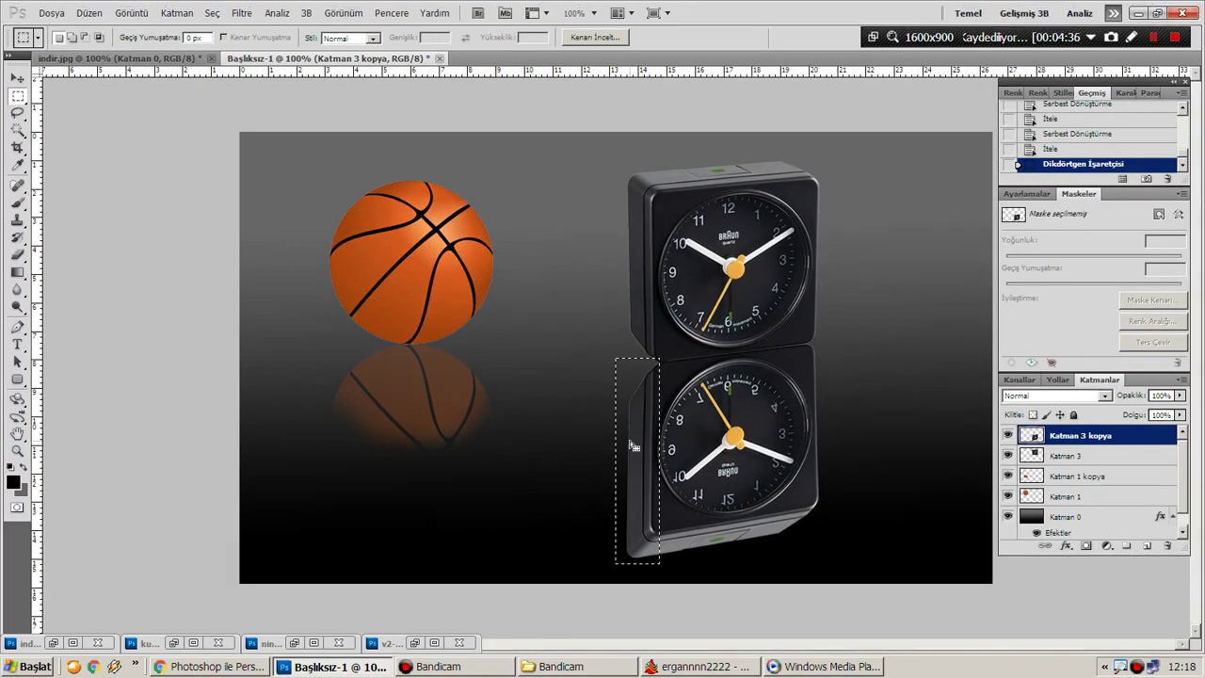
# Perspective-transform the selected strip, raising its left edge to match the clock's side, and apply it
pyautogui.hotkey('ctrl', 't')
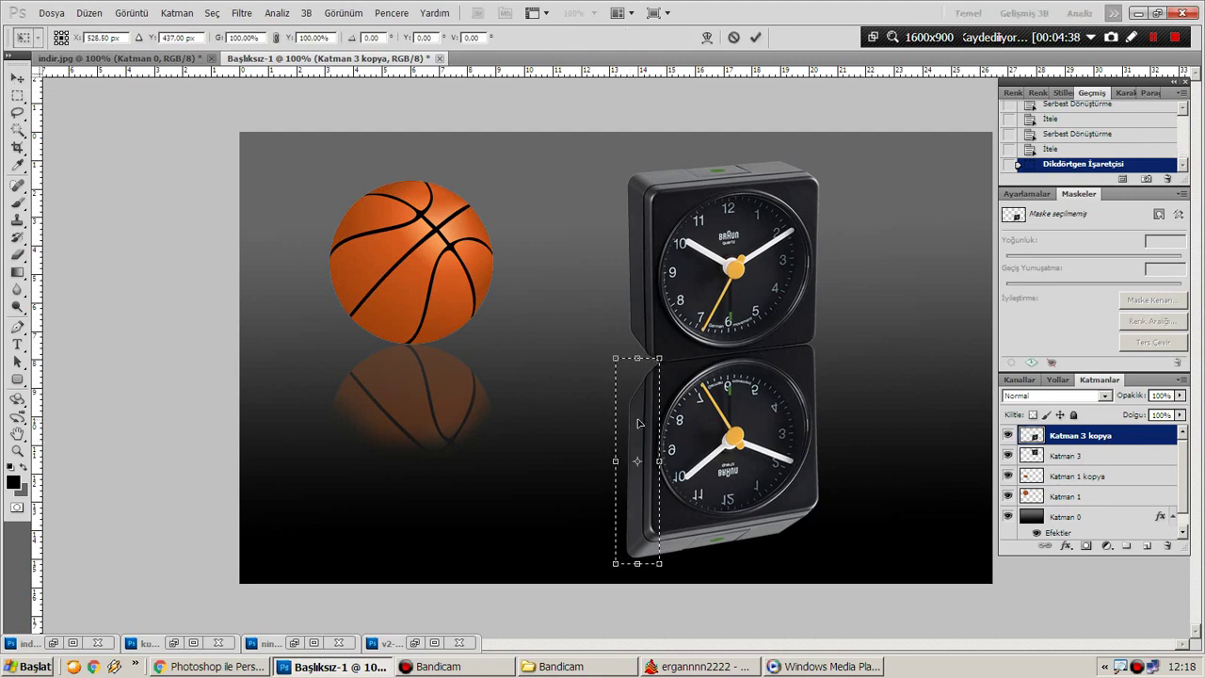
pyautogui.rightClick(625, 384)
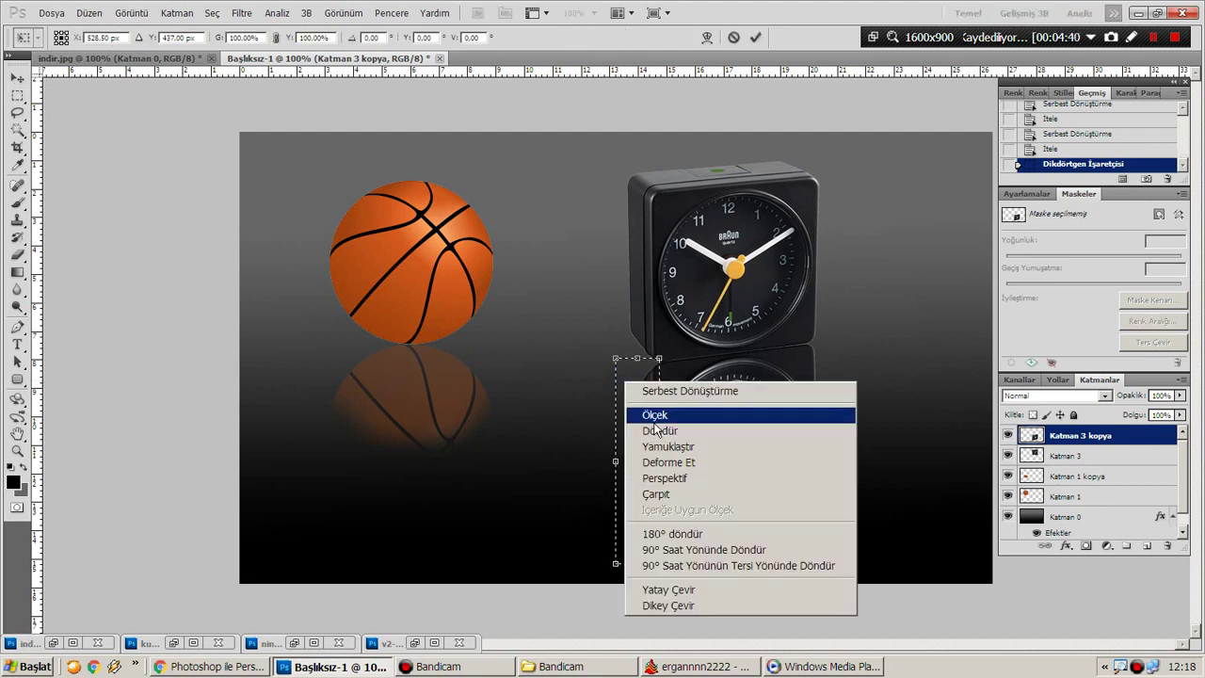
pyautogui.click(664, 479)
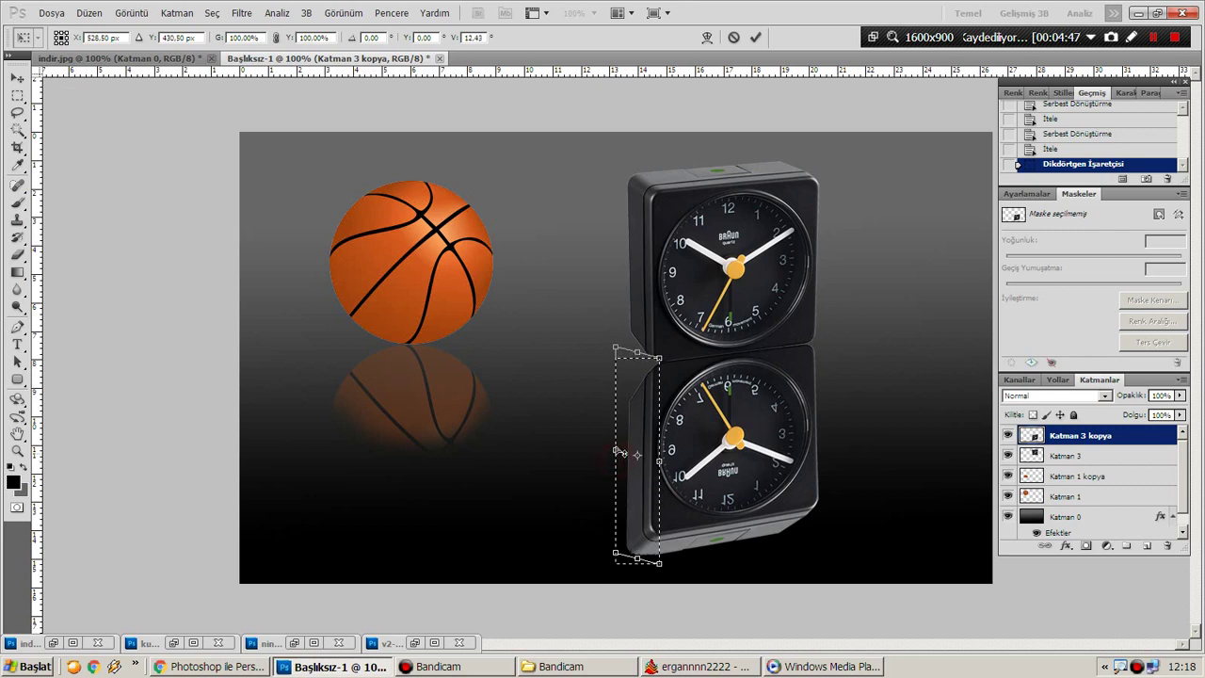
pyautogui.moveTo(618, 433); pyautogui.dragTo(621, 360)
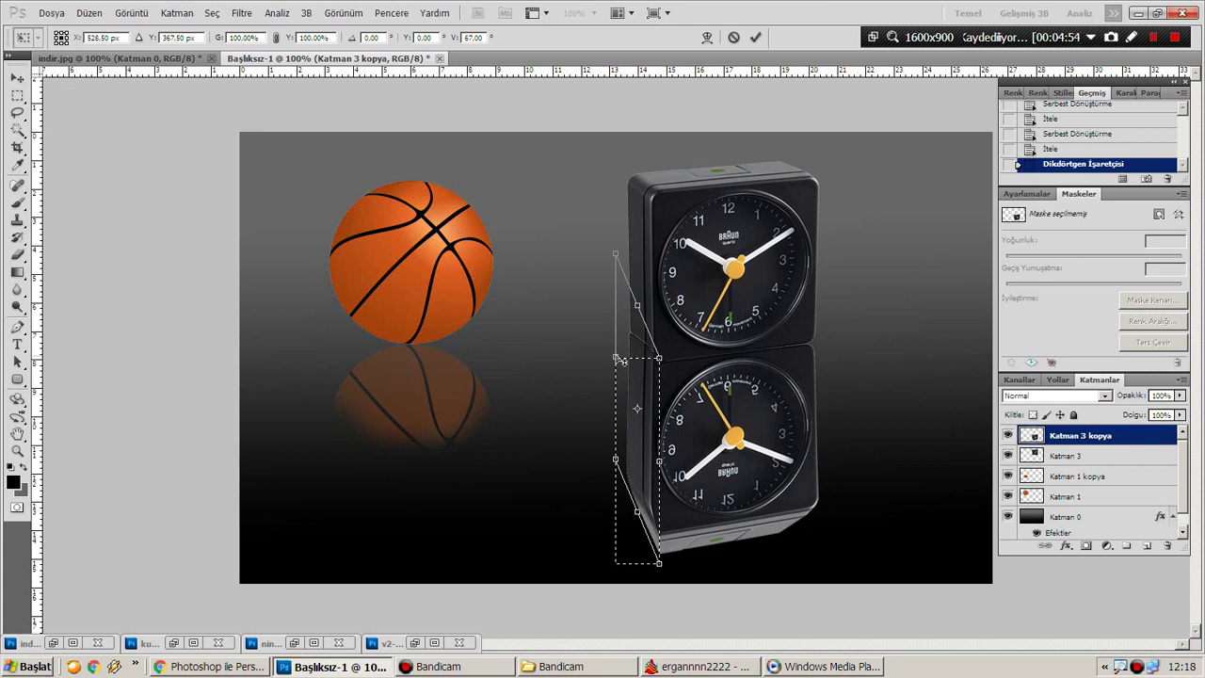
pyautogui.moveTo(622, 360); pyautogui.dragTo(623, 362)
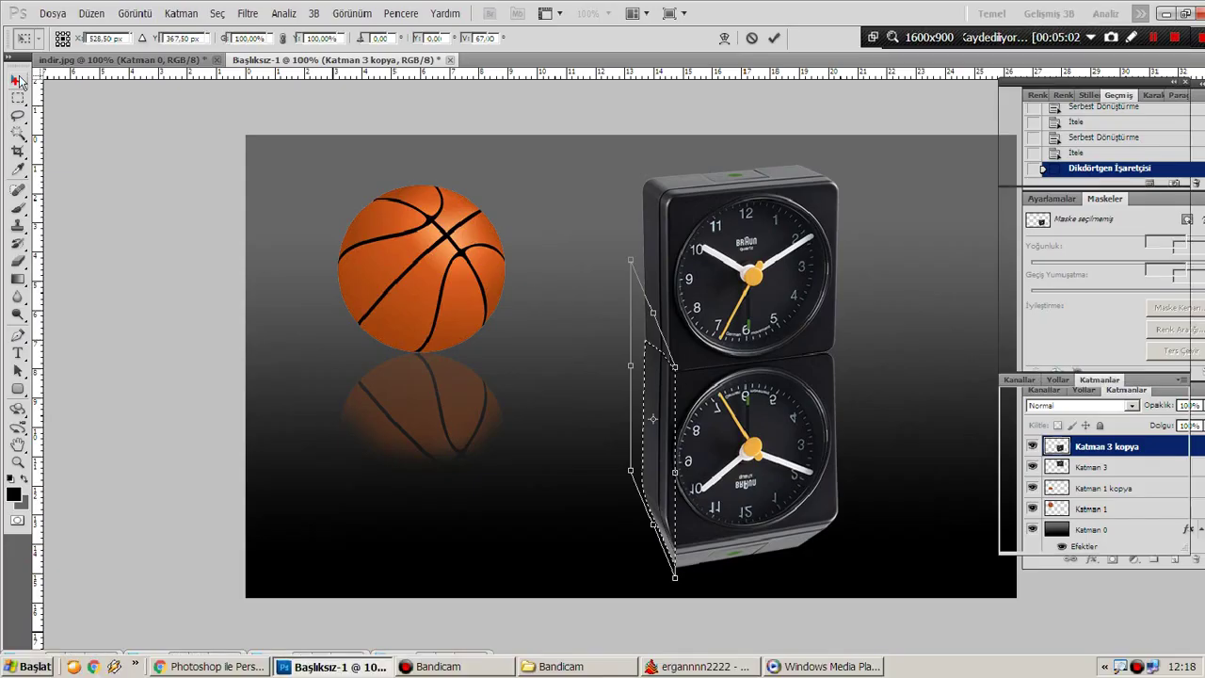
pyautogui.click(19, 80)
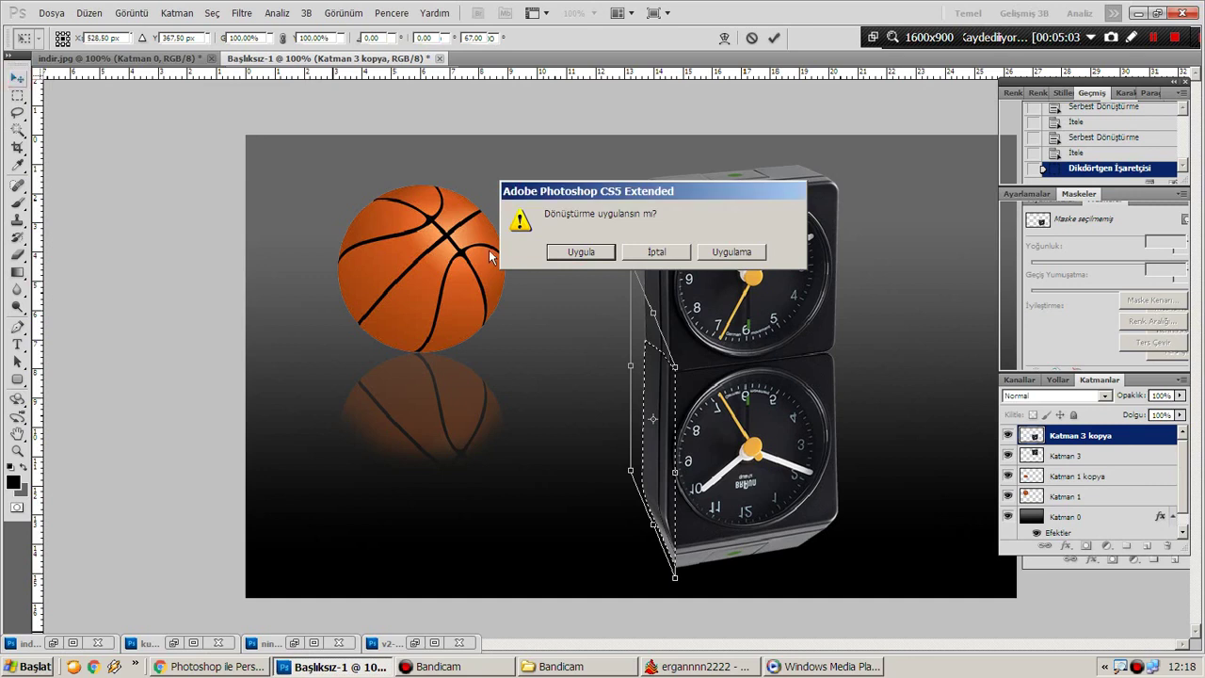
pyautogui.click(571, 253)
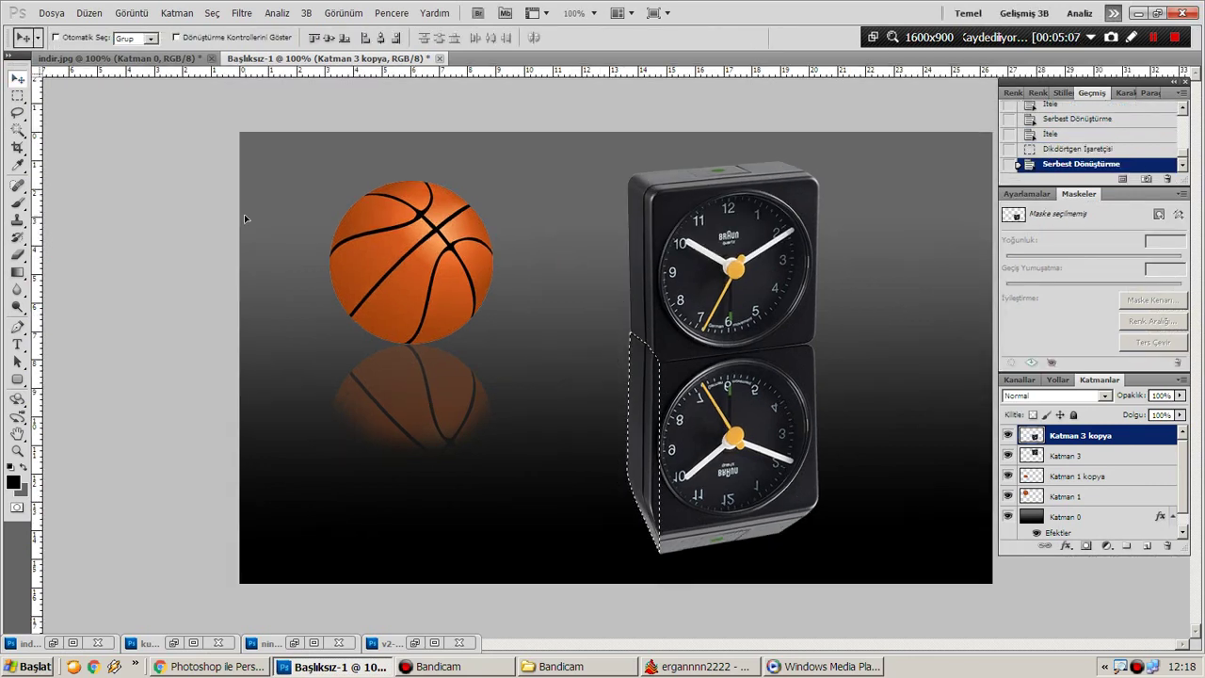
pyautogui.click(17, 97)
pyautogui.click(572, 353)
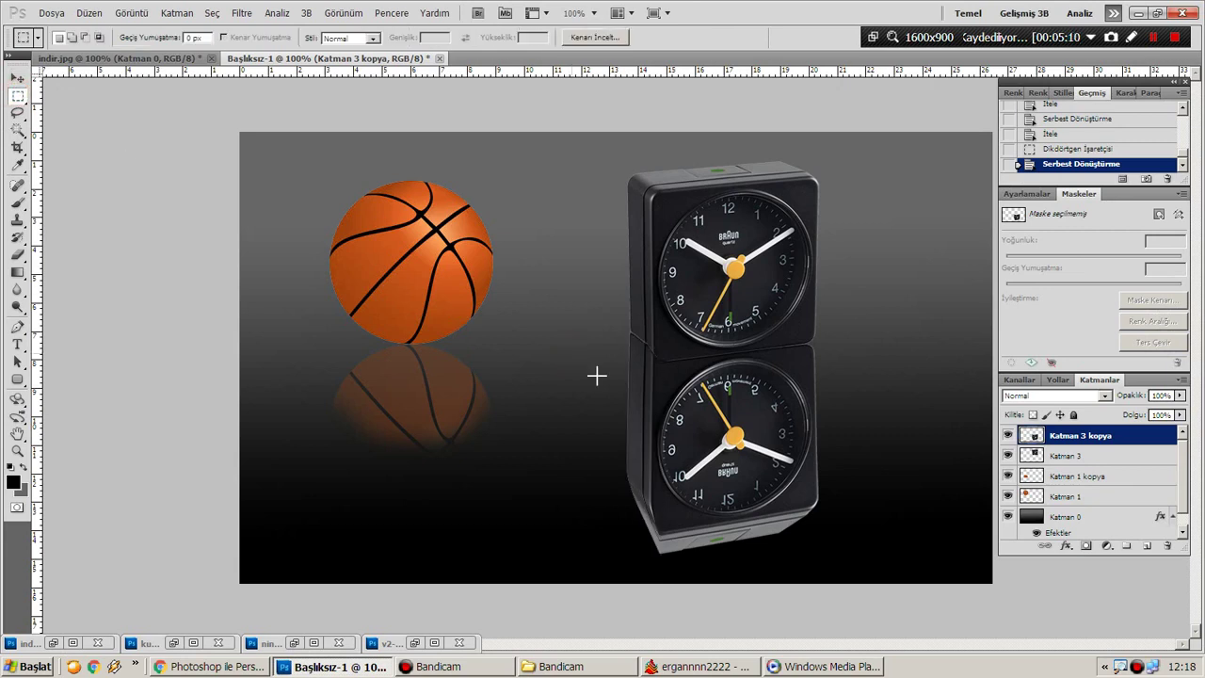
# Deselect, then set the Katman 3 kopya clock reflection layer to 30% opacity
pyautogui.click(596, 376)
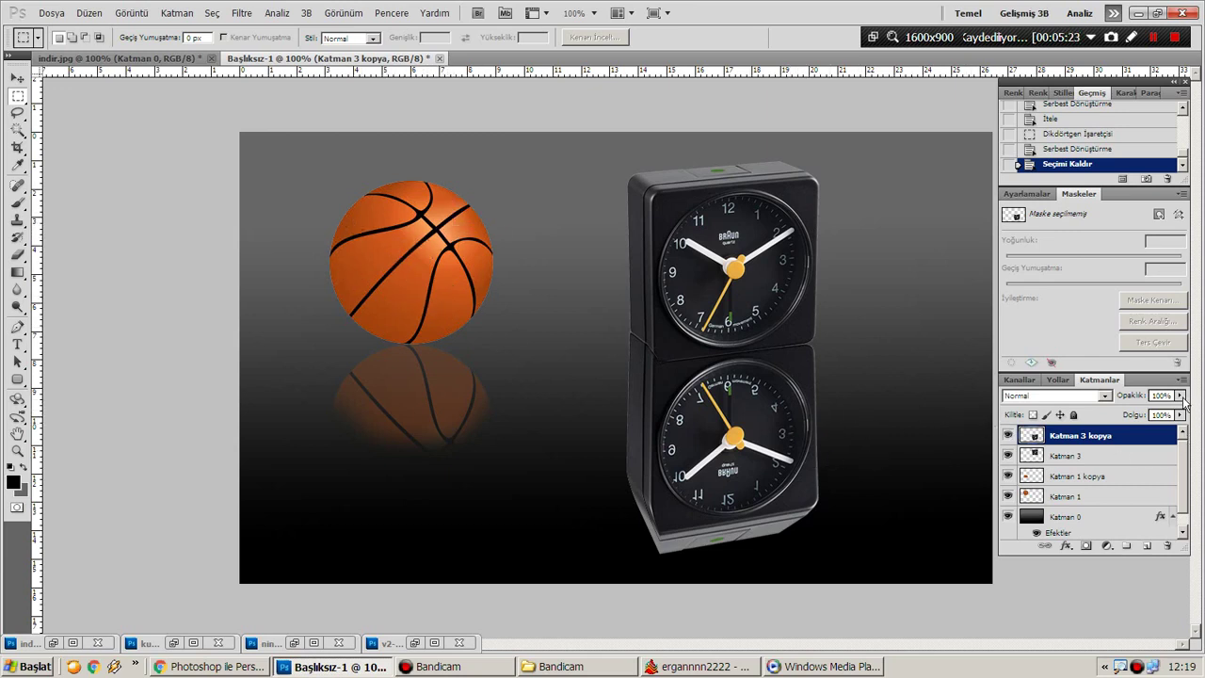
pyautogui.moveTo(1181, 397); pyautogui.dragTo(1127, 406)
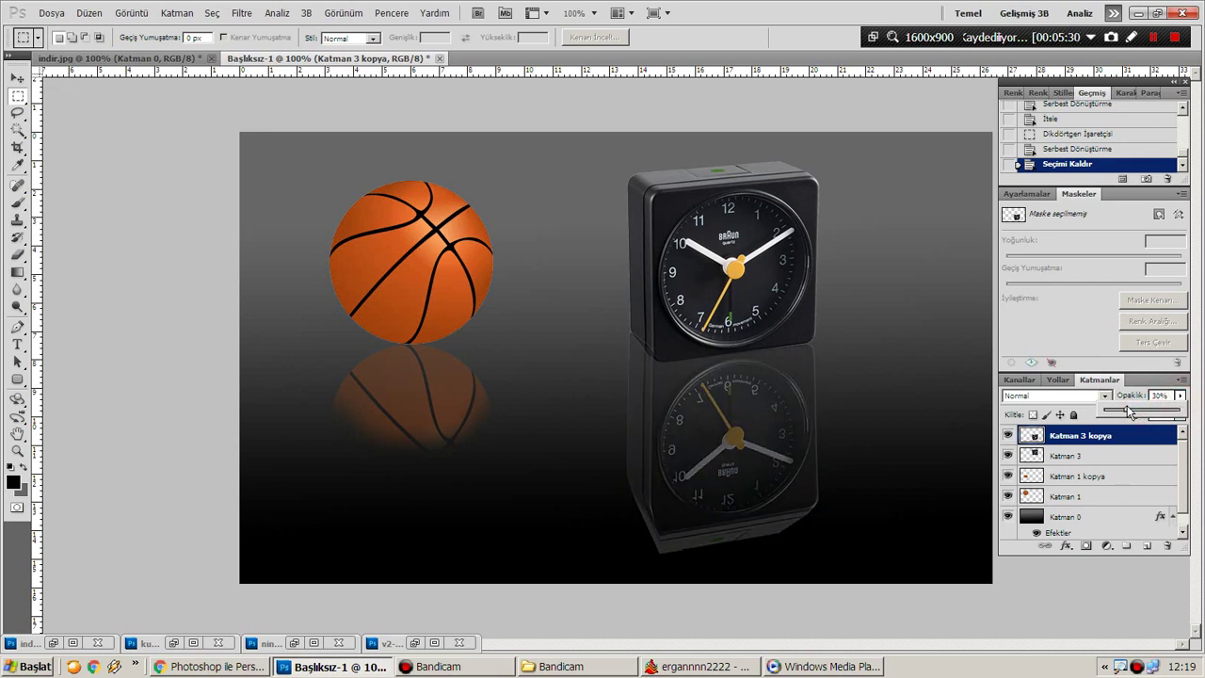
pyautogui.click(1180, 395)
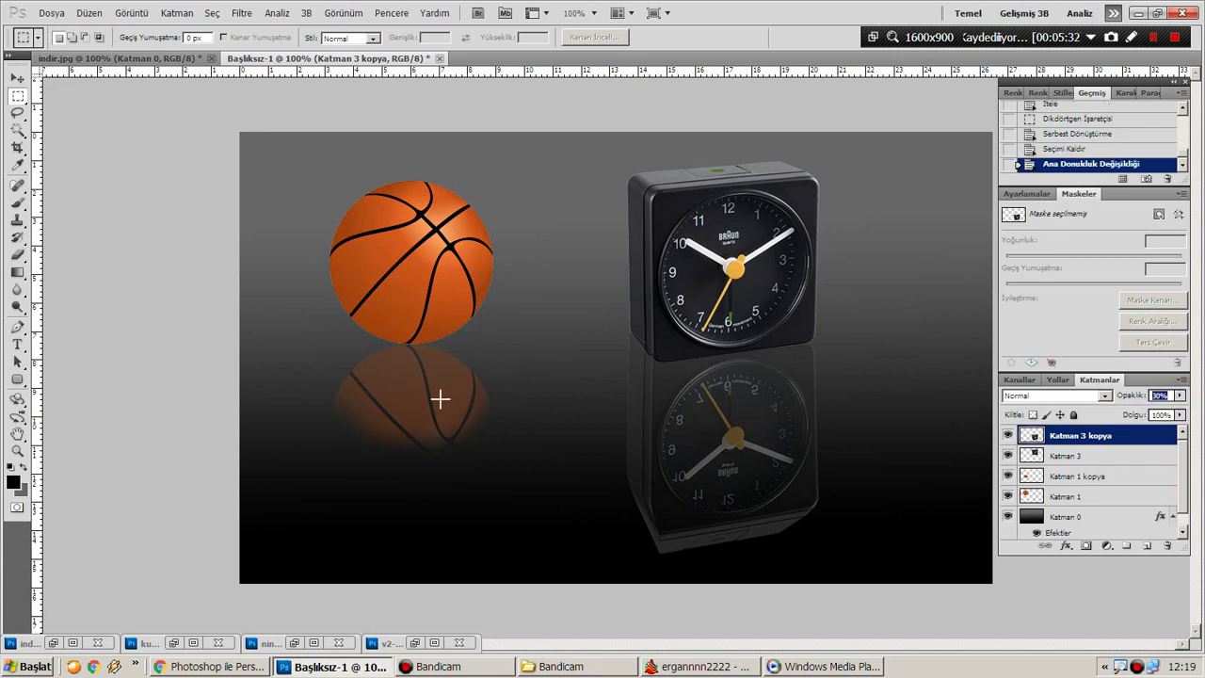
# Soft-erase the clock reflection's lower part and left edge so it fades into the floor
pyautogui.click(17, 254)
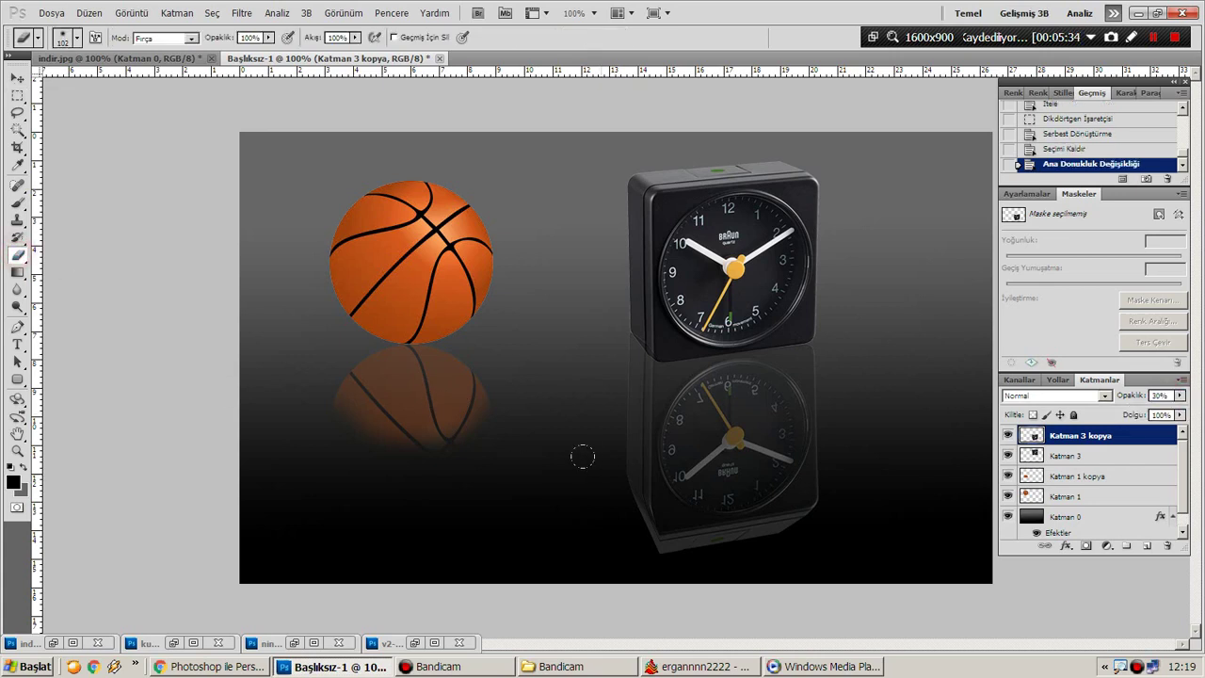
pyautogui.moveTo(584, 498)
pyautogui.mouseDown()
pyautogui.moveTo(608, 511)
pyautogui.moveTo(807, 477)
pyautogui.mouseUp()
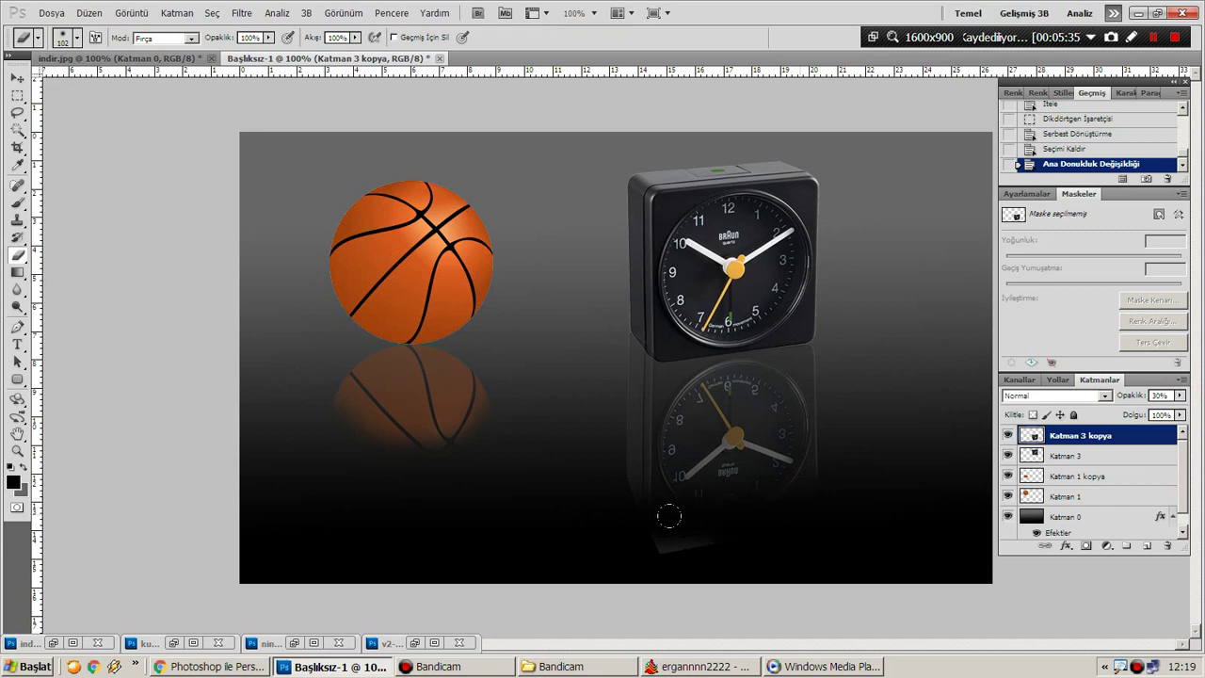
pyautogui.moveTo(668, 516); pyautogui.dragTo(697, 543)
pyautogui.moveTo(685, 501)
pyautogui.mouseDown()
pyautogui.moveTo(589, 448)
pyautogui.moveTo(819, 431)
pyautogui.moveTo(583, 399)
pyautogui.mouseUp()
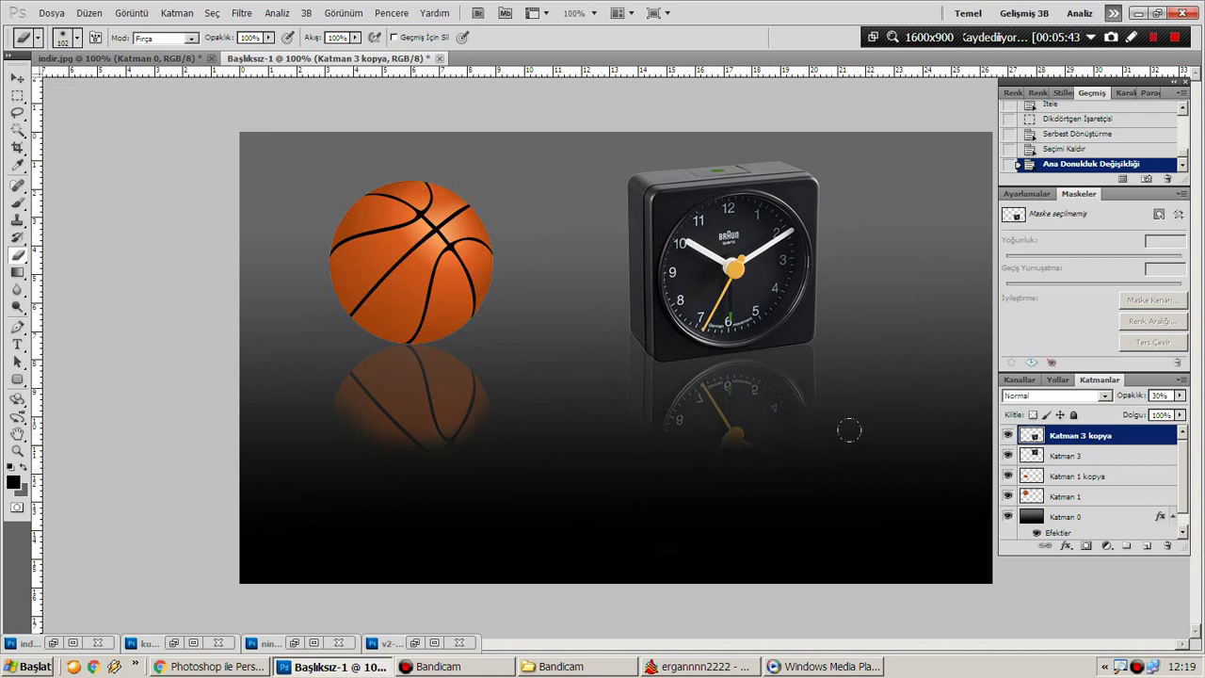
pyautogui.click(933, 302)
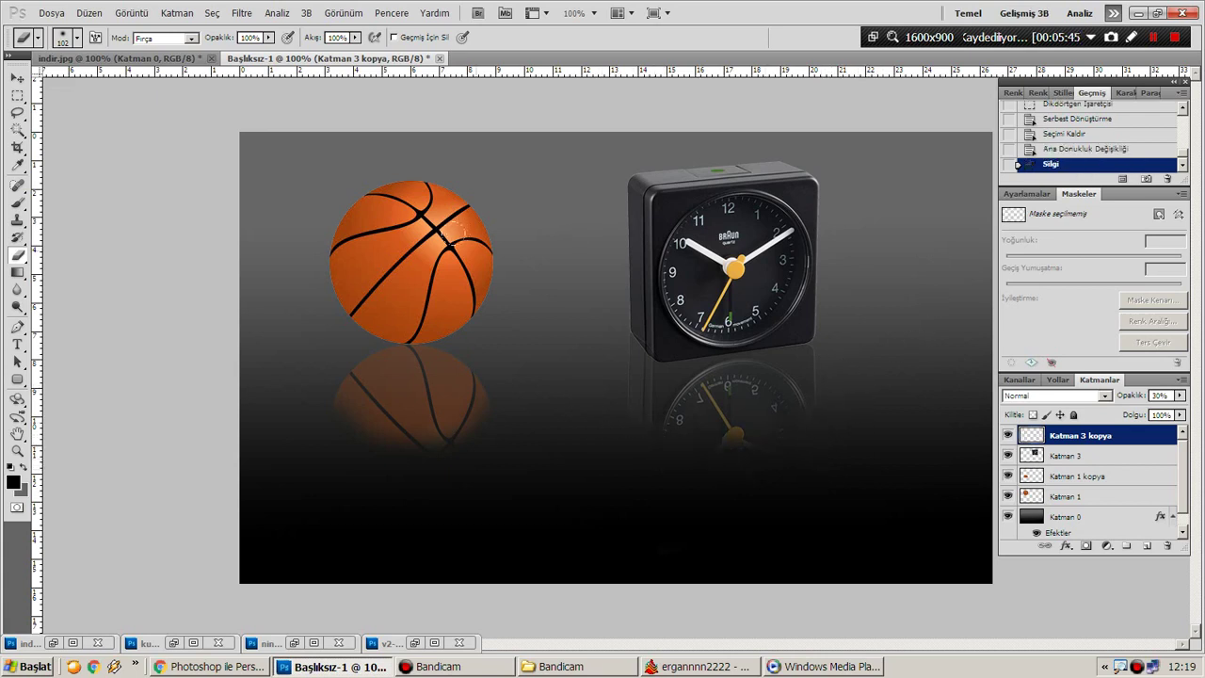